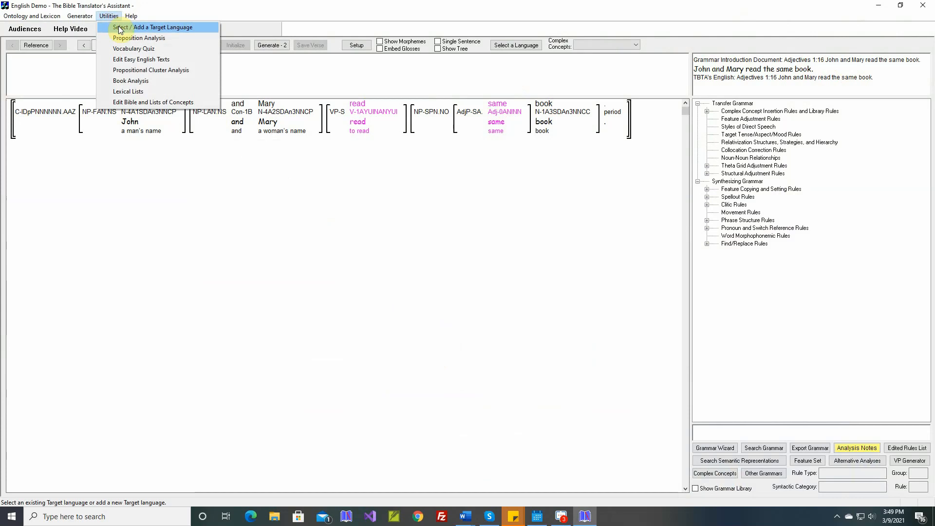
Import the Phrase Builder Adverbs: Degree table from the Word document "3. All Types of Phrases and Clauses-English.docx" into the target language.
{"action": "left_click", "coordinate": [119, 27]}
{"action": "left_click", "coordinate": [140, 84]}
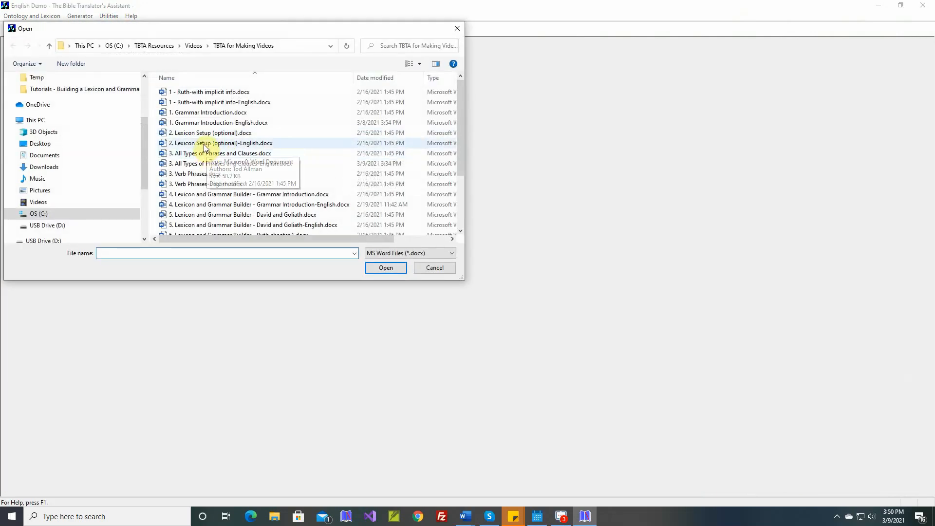
{"action": "left_click", "coordinate": [205, 165]}
{"action": "double_click", "coordinate": [205, 165]}
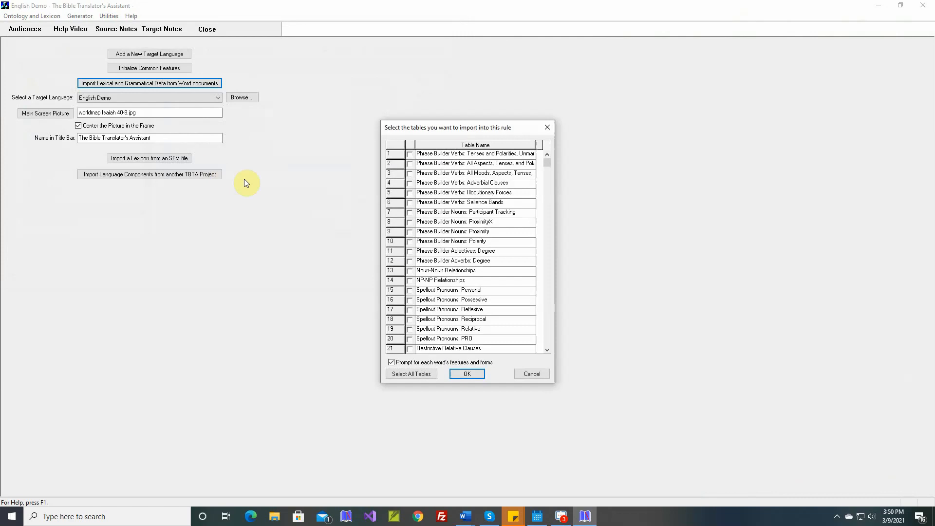
{"action": "left_click", "coordinate": [410, 262]}
{"action": "left_click", "coordinate": [459, 371]}
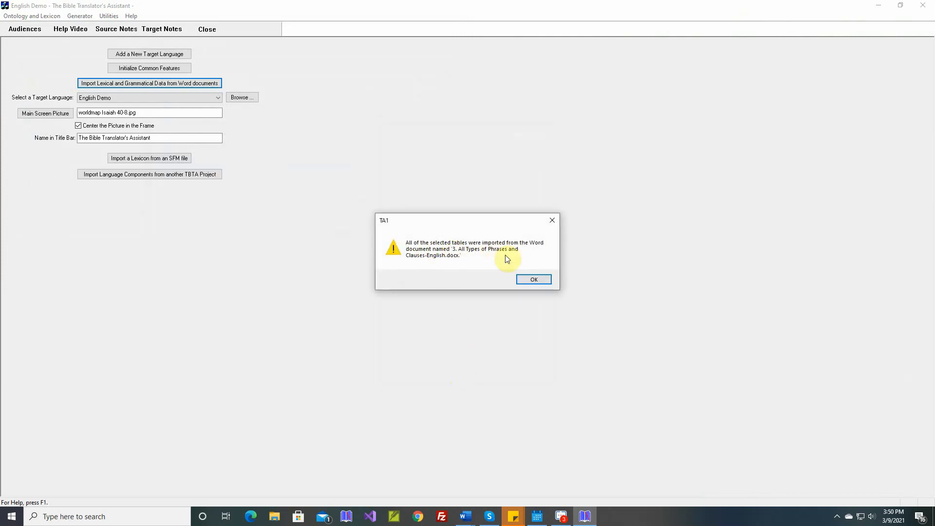
{"action": "left_click", "coordinate": [533, 280]}
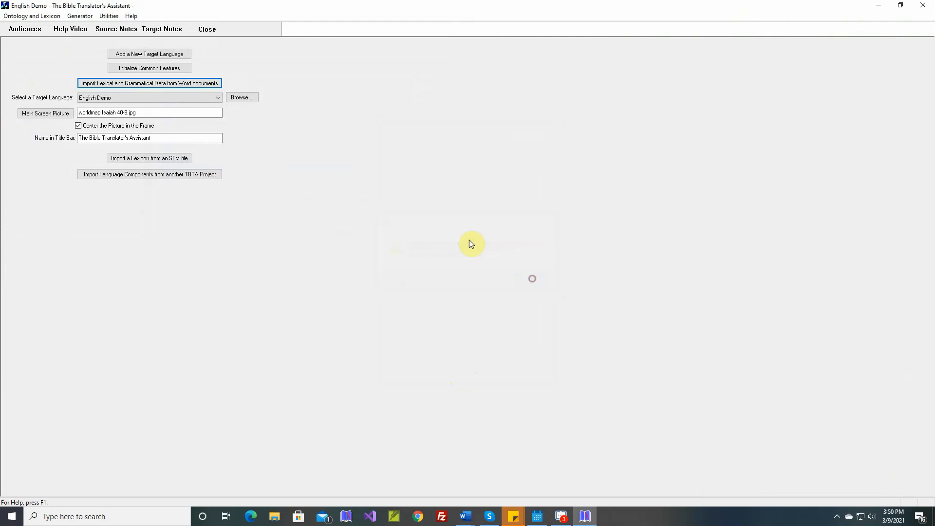
Open the lexicon's adverbs and examine their stems, features and forms.
{"action": "left_click", "coordinate": [28, 15]}
{"action": "mouse_move", "coordinate": [28, 27]}
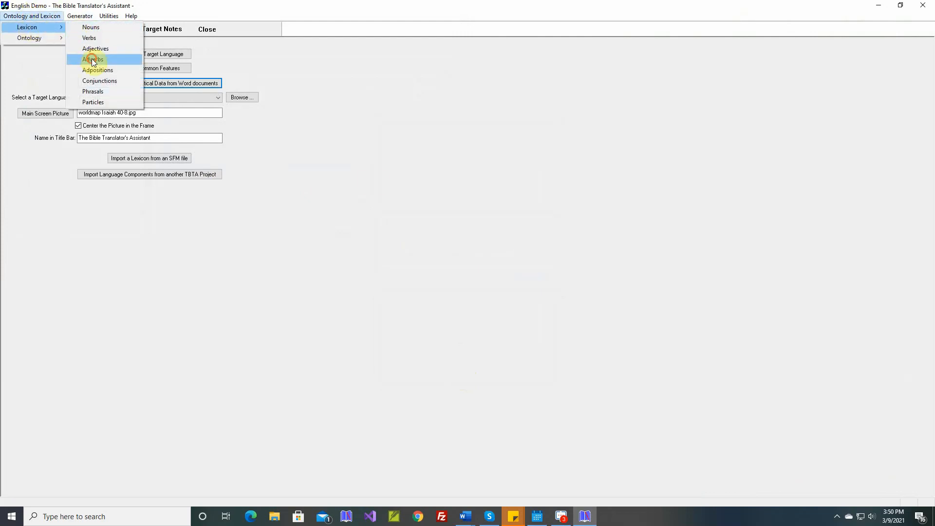
{"action": "left_click", "coordinate": [92, 58]}
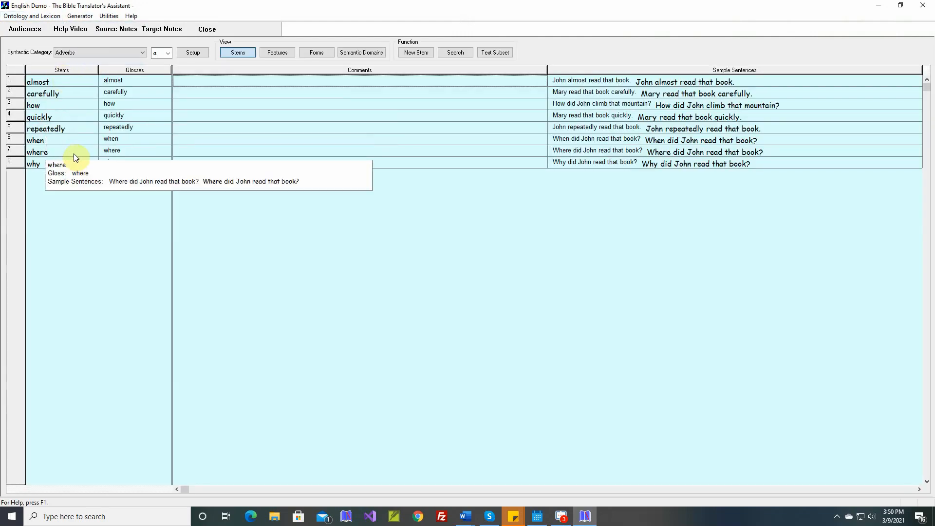
{"action": "left_click", "coordinate": [276, 53]}
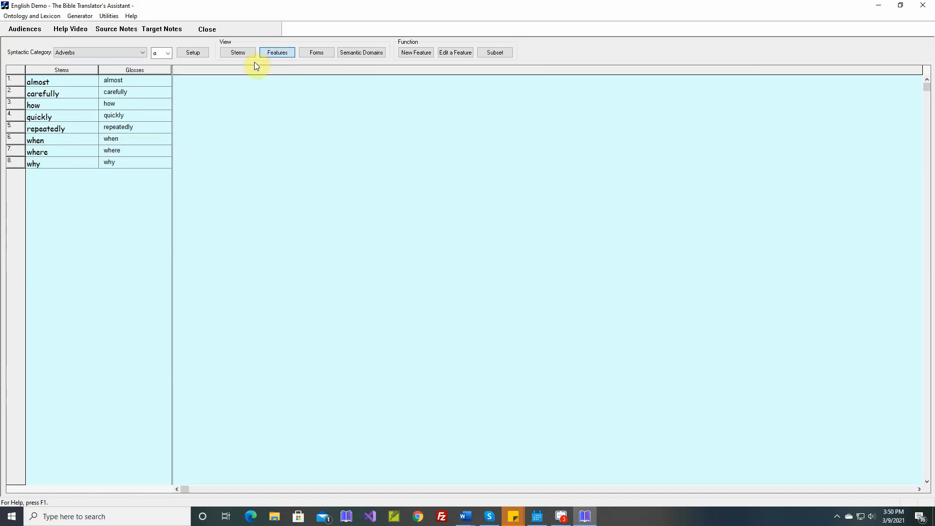
{"action": "left_click", "coordinate": [308, 53]}
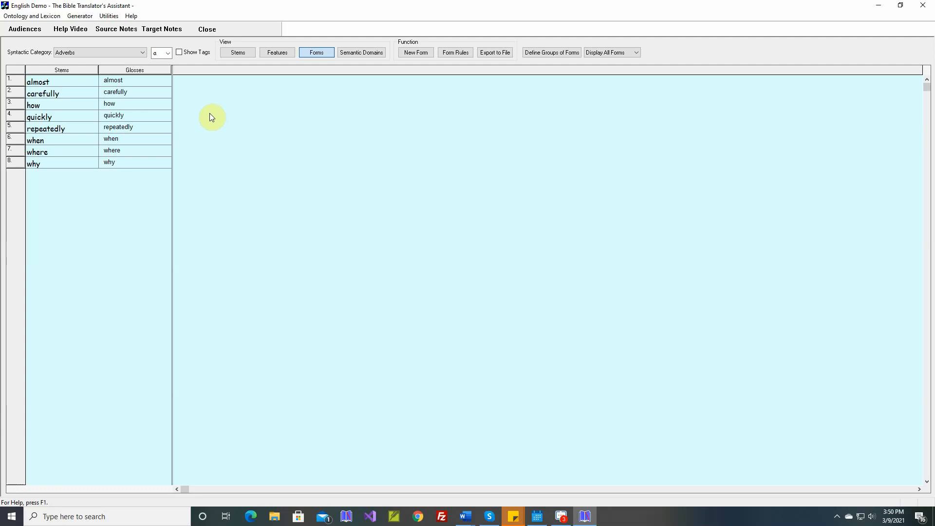
Create a new lexical feature for the adverbs named "Location in Clause".
{"action": "left_click", "coordinate": [274, 57]}
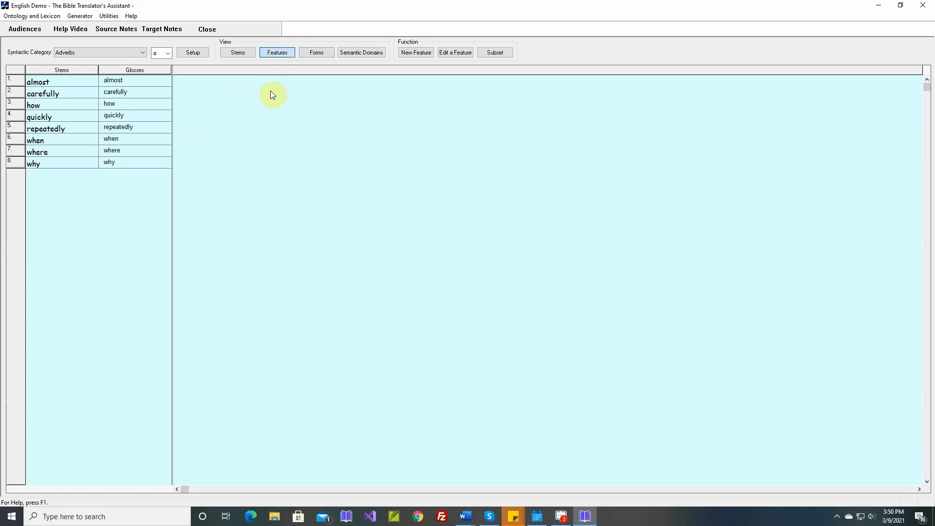
{"action": "left_click", "coordinate": [415, 54]}
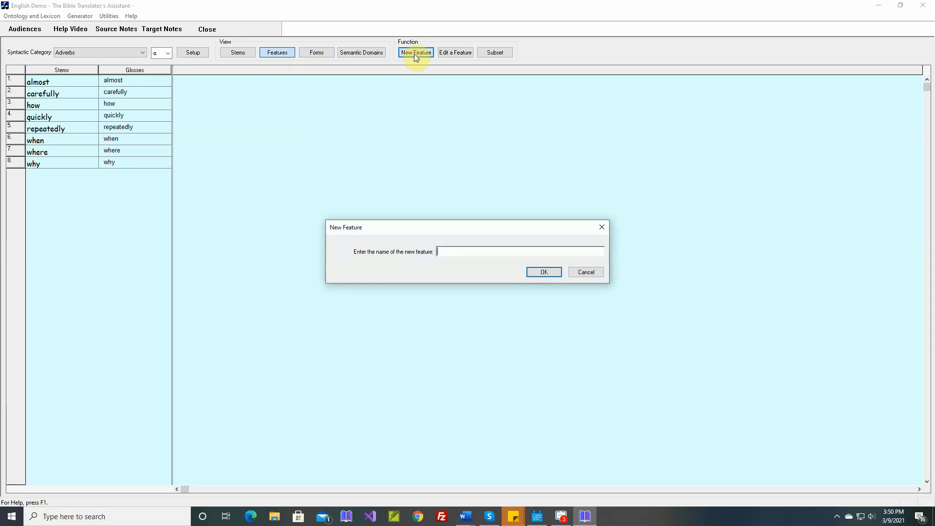
{"action": "type", "text": "Location in Clasuse"}
{"action": "key", "text": "Return"}
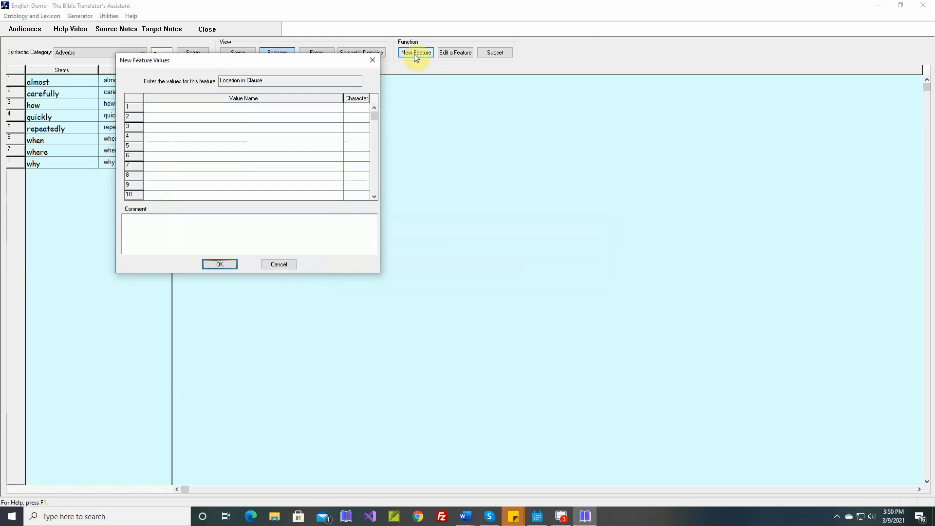
Enter "Clause Initial" and "Clause Final" as the first two values of the Location in Clause feature.
{"action": "left_click", "coordinate": [242, 110]}
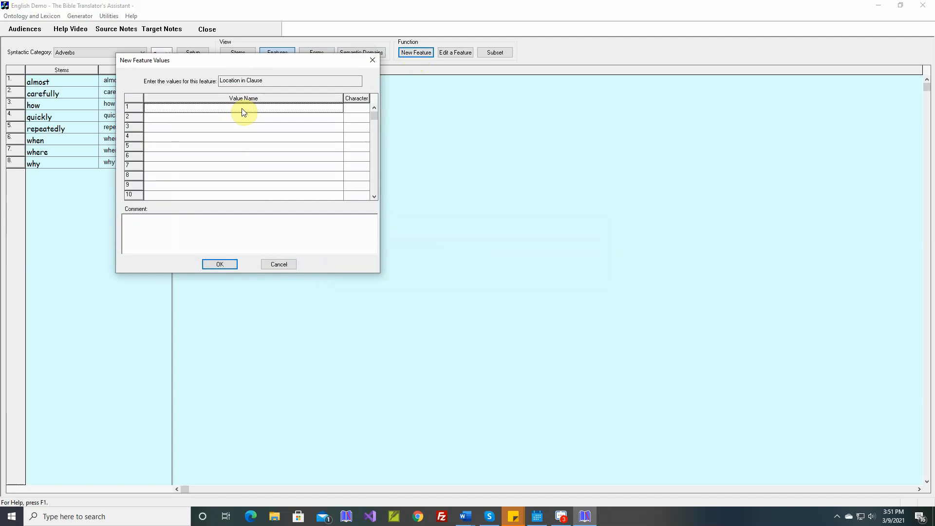
{"action": "type", "text": "Clause Initial"}
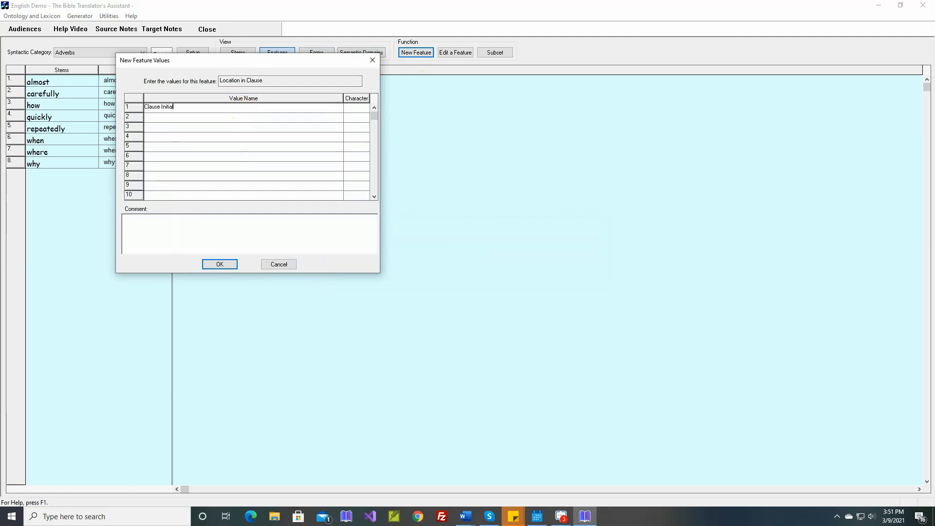
{"action": "key", "text": "Return"}
{"action": "left_click", "coordinate": [238, 119]}
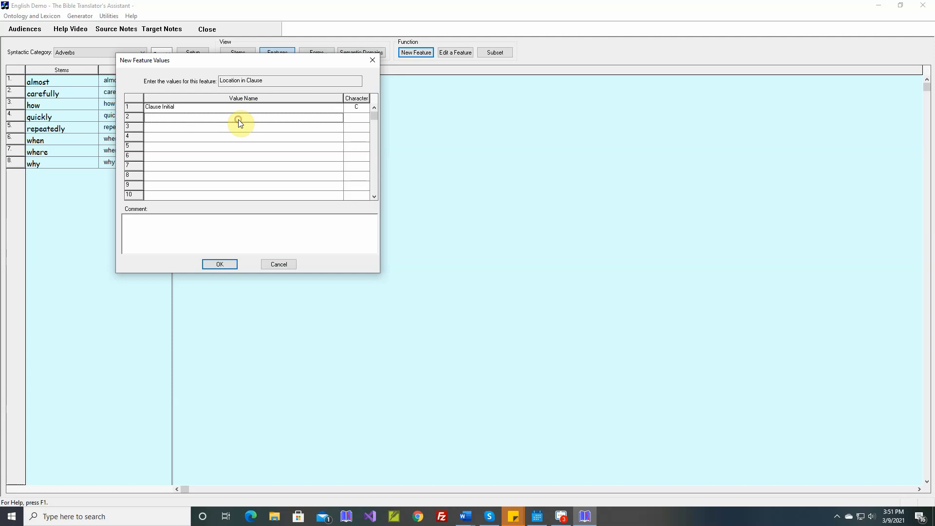
{"action": "type", "text": "Claus"}
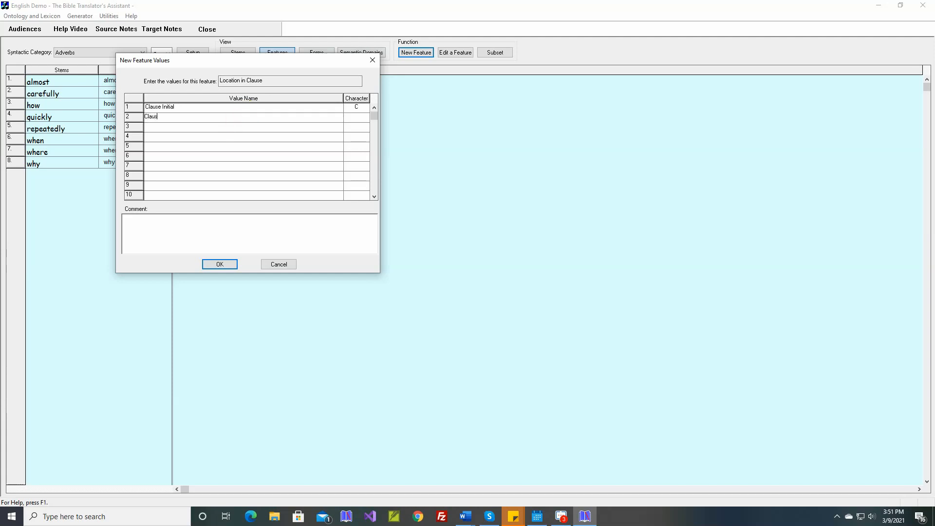
{"action": "type", "text": "e Final"}
{"action": "key", "text": "Return"}
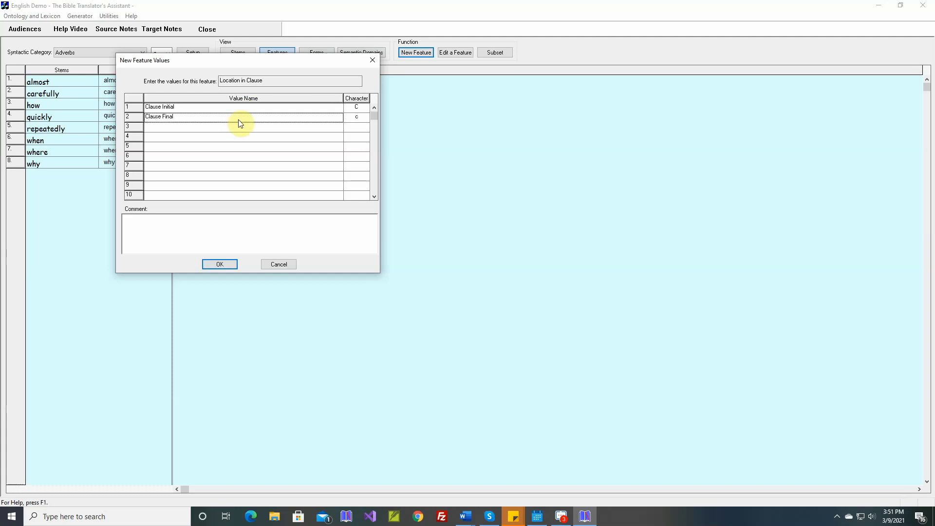
Enter "Pre-Verbal" and "Post-Verbal" as the third and fourth values of the Location in Clause feature.
{"action": "left_click", "coordinate": [234, 128]}
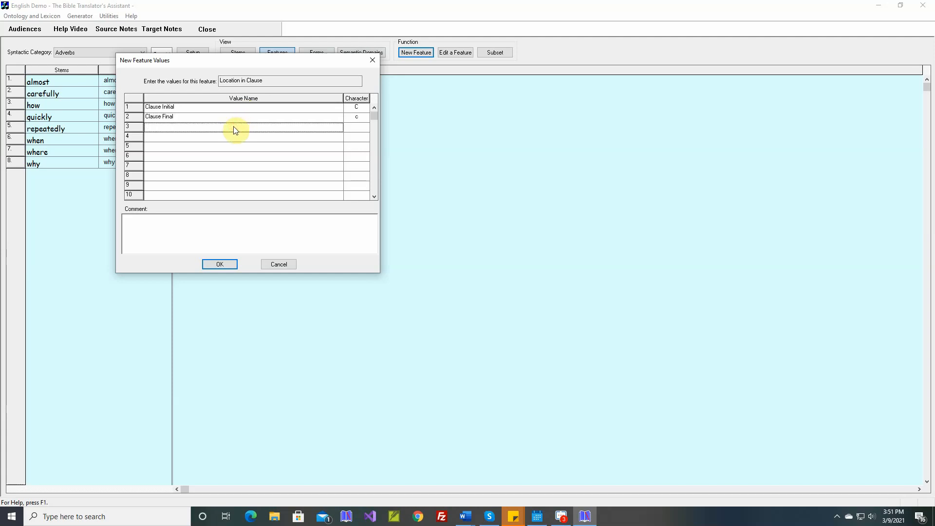
{"action": "type", "text": "Pre-V"}
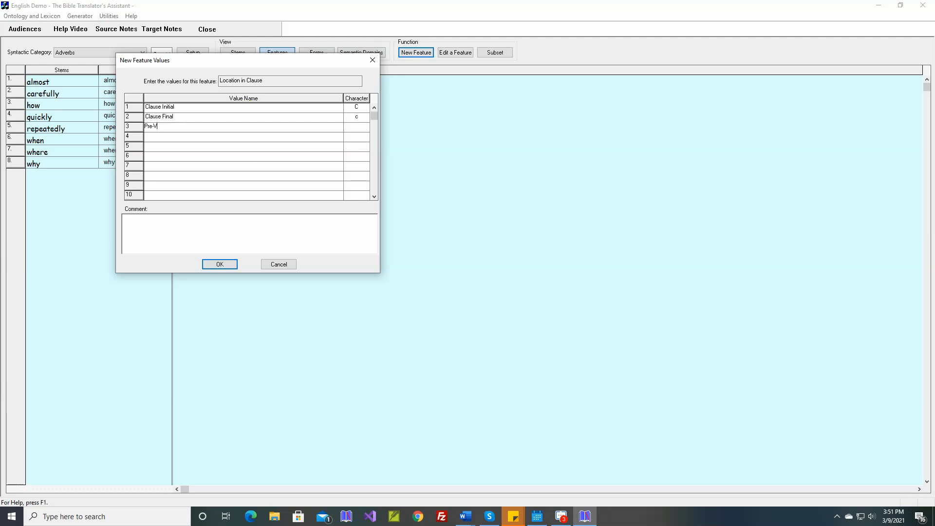
{"action": "type", "text": "erbal"}
{"action": "left_click", "coordinate": [233, 127]}
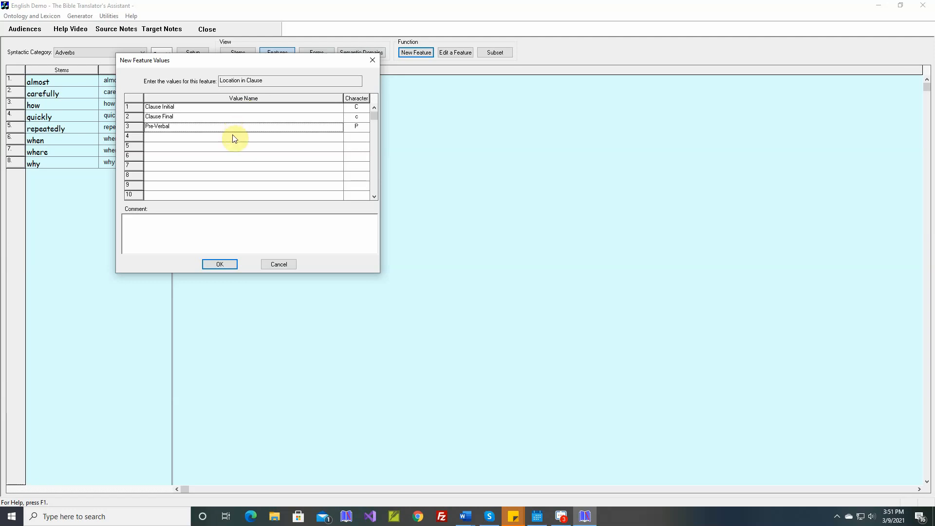
{"action": "left_click", "coordinate": [232, 137]}
{"action": "type", "text": "Post"}
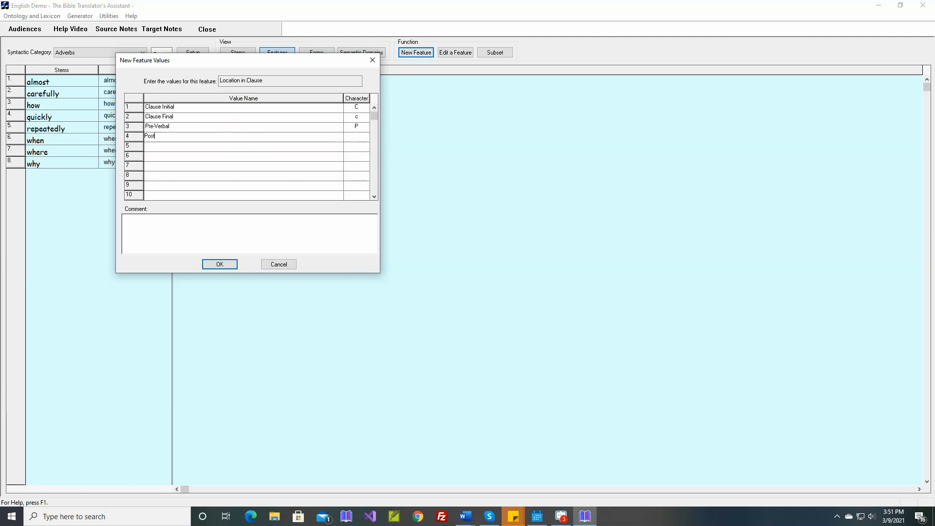
{"action": "type", "text": "-Verbal"}
{"action": "left_click", "coordinate": [233, 141]}
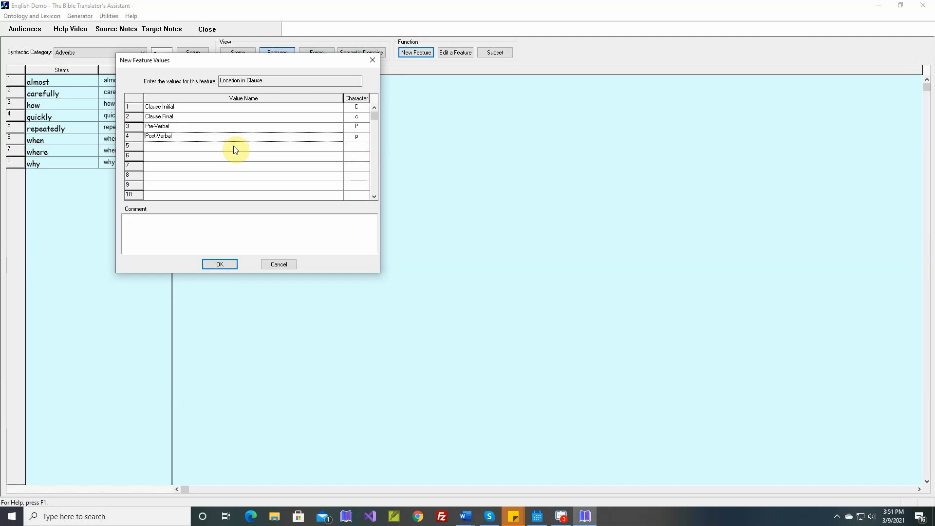
Enter "Question Adverb" as the fifth feature value and save the new feature.
{"action": "left_click", "coordinate": [235, 146]}
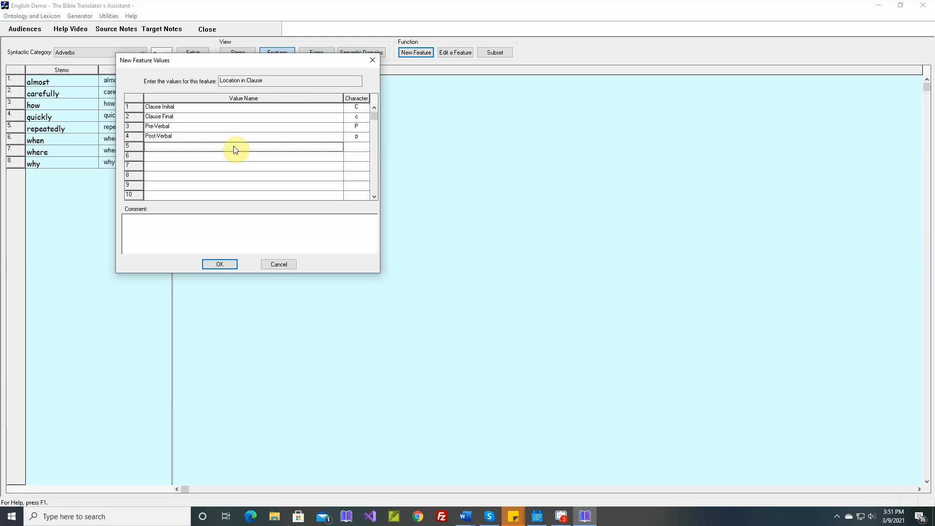
{"action": "type", "text": "Question Adverb"}
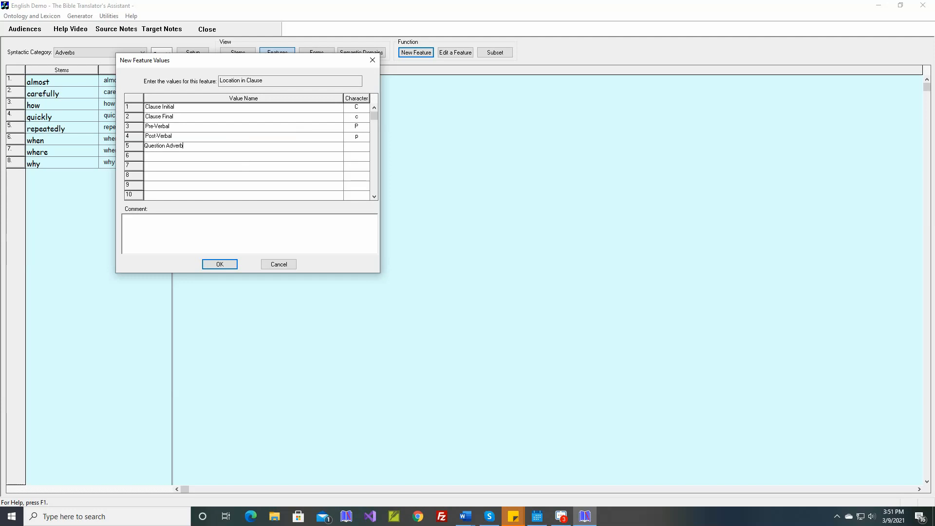
{"action": "key", "text": "Return"}
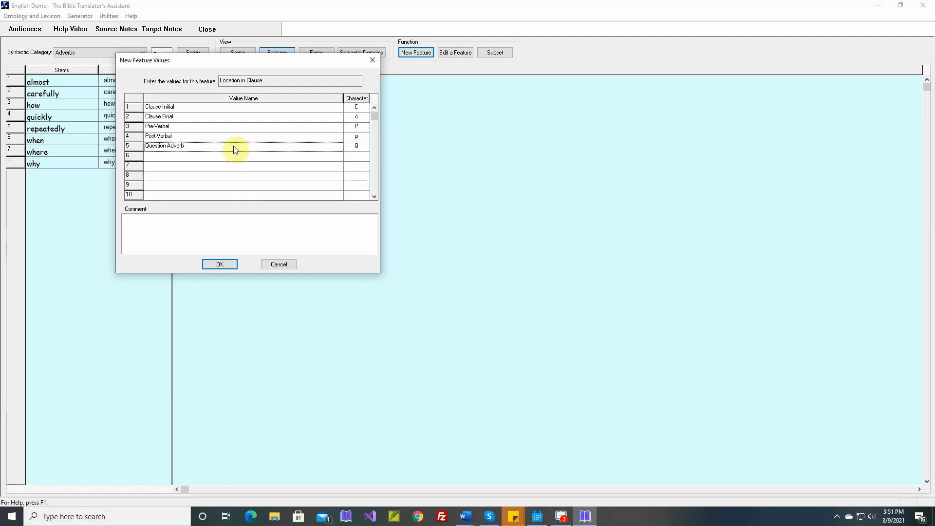
{"action": "left_click", "coordinate": [222, 264]}
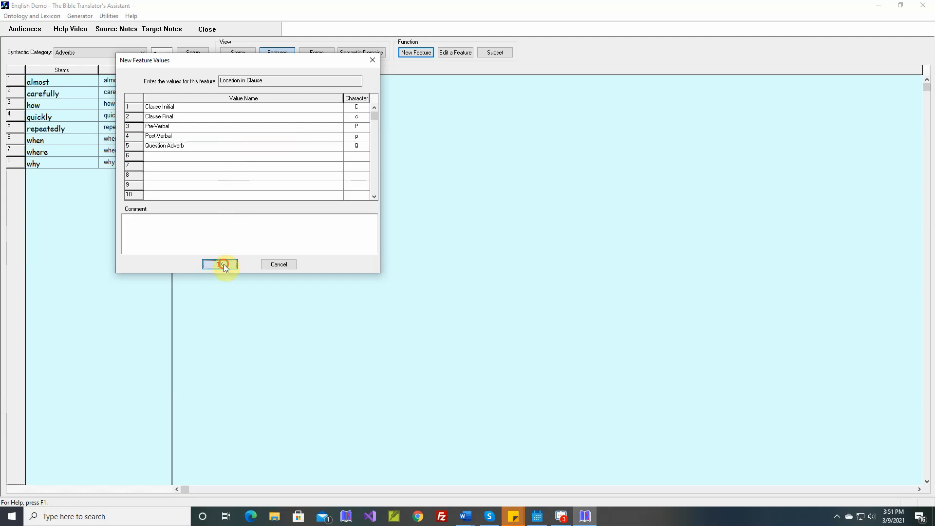
Set the Location in Clause feature to Pre-Verbal for the adverbs "almost" and "carefully".
{"action": "mouse_move", "coordinate": [46, 84]}
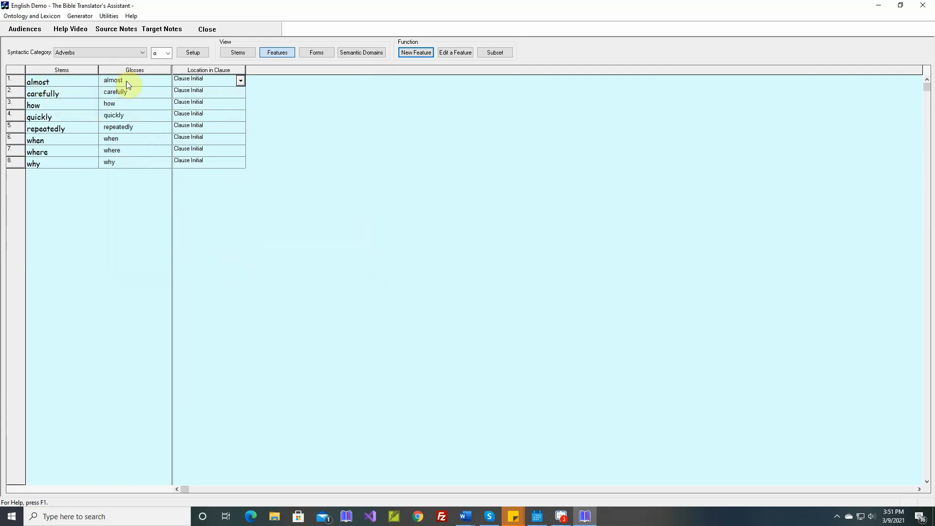
{"action": "left_click", "coordinate": [240, 81]}
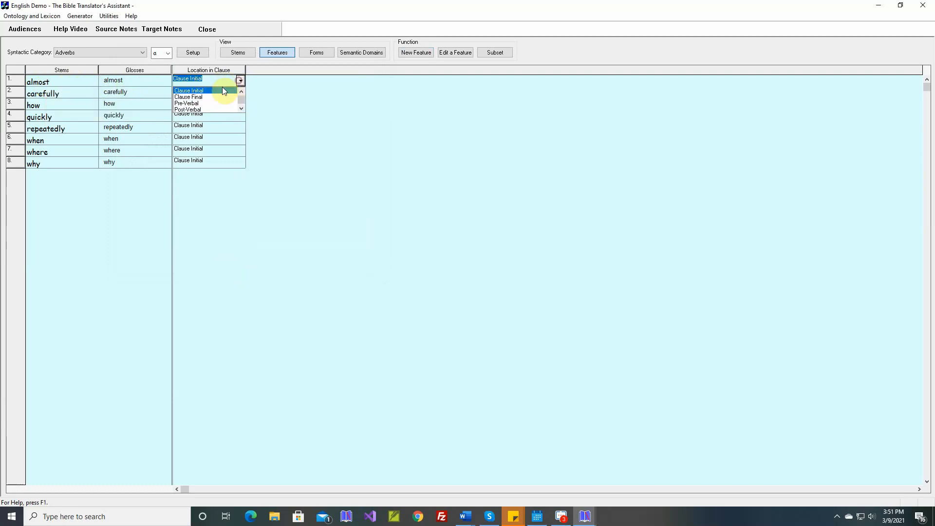
{"action": "left_click", "coordinate": [192, 103]}
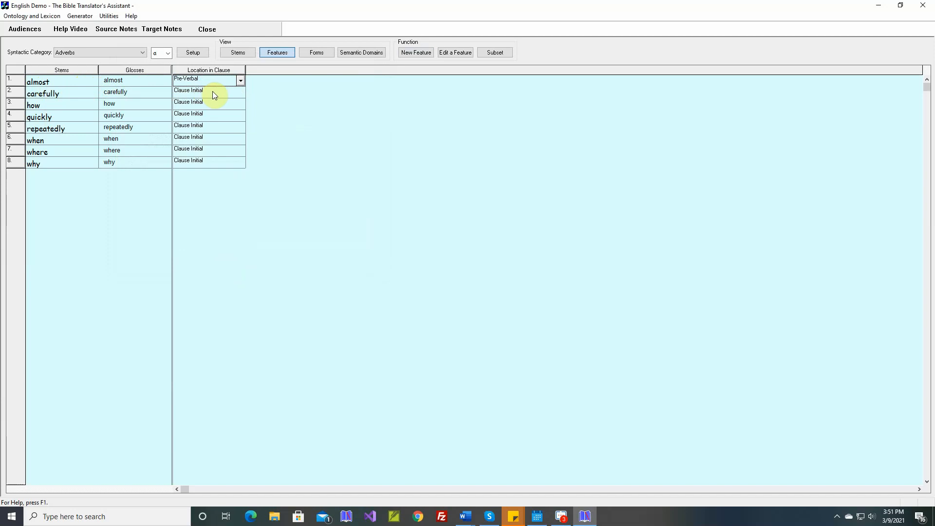
{"action": "left_click", "coordinate": [240, 92]}
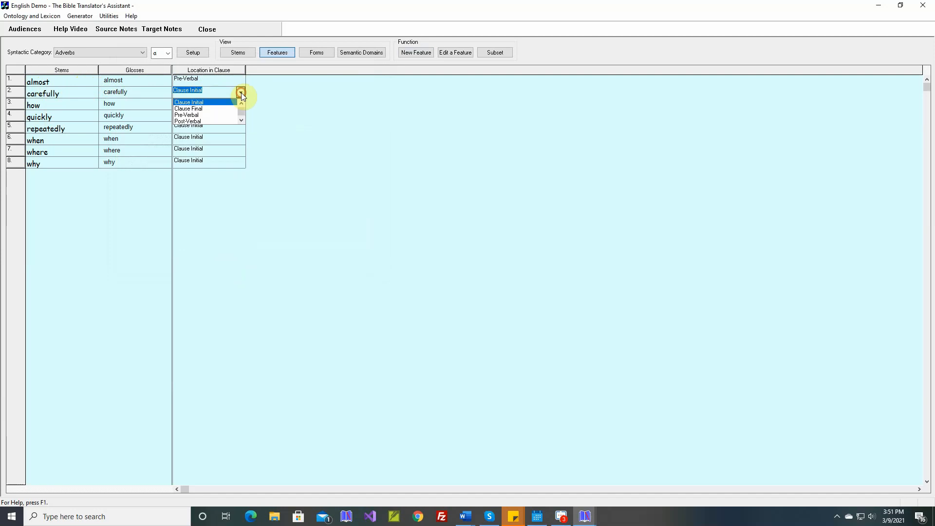
{"action": "left_click", "coordinate": [193, 115]}
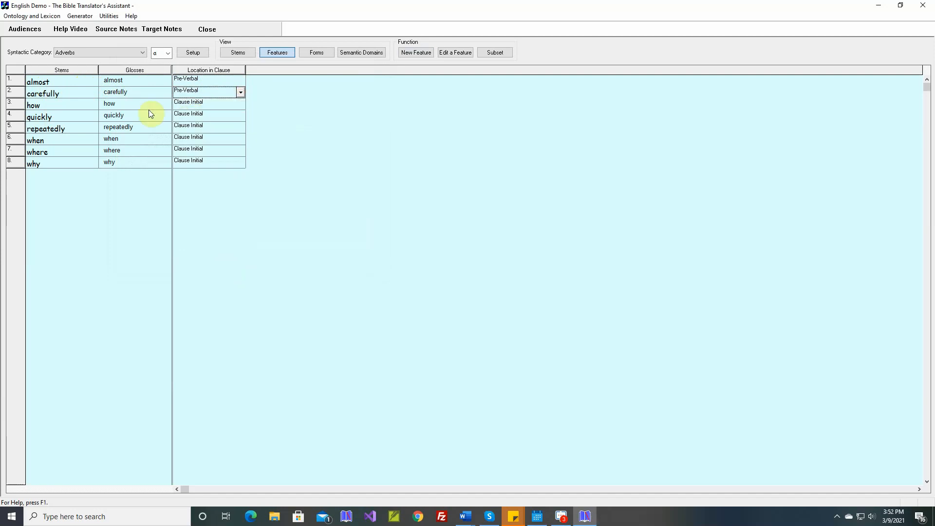
Set the Location in Clause feature of the adverb "how" to Question Adverb.
{"action": "left_click", "coordinate": [241, 103]}
{"action": "left_click", "coordinate": [241, 132]}
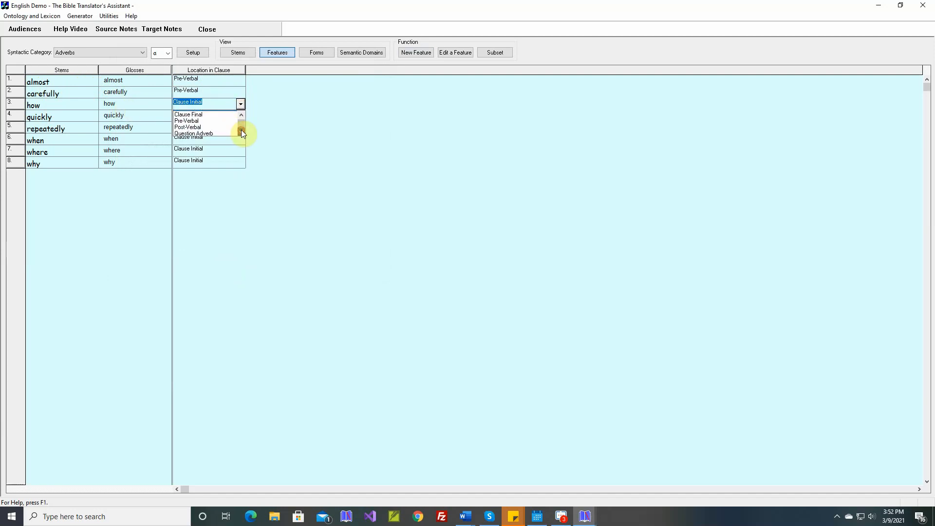
{"action": "left_click", "coordinate": [208, 131]}
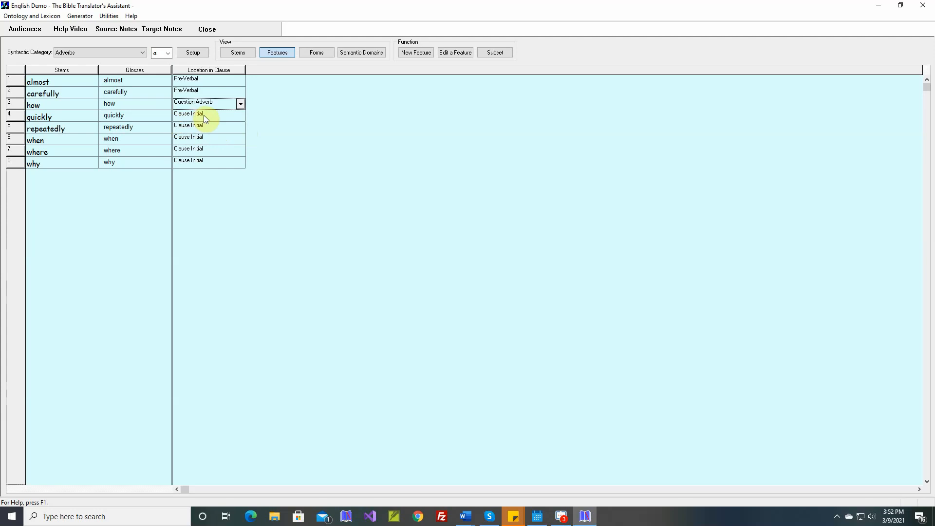
Set the Location in Clause feature to Pre-Verbal for the adverbs "quickly" and "repeatedly".
{"action": "left_click", "coordinate": [240, 117]}
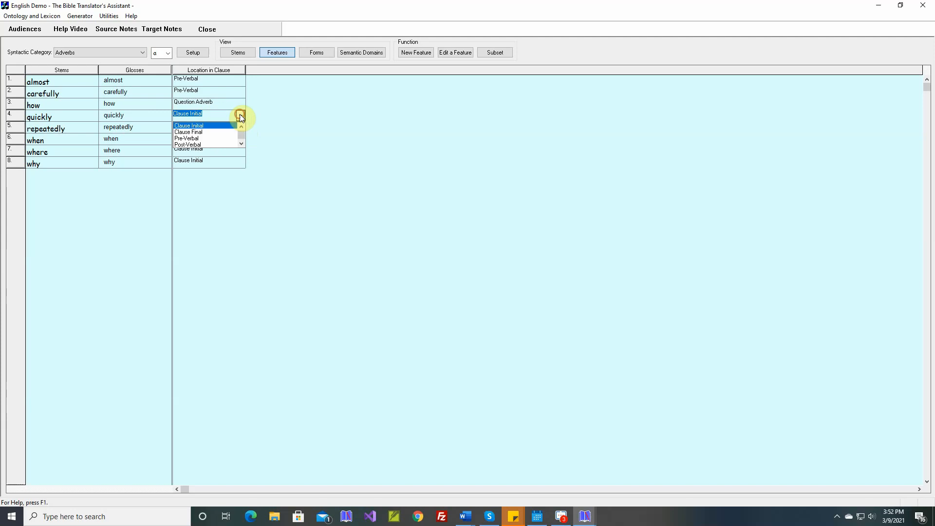
{"action": "left_click", "coordinate": [198, 139]}
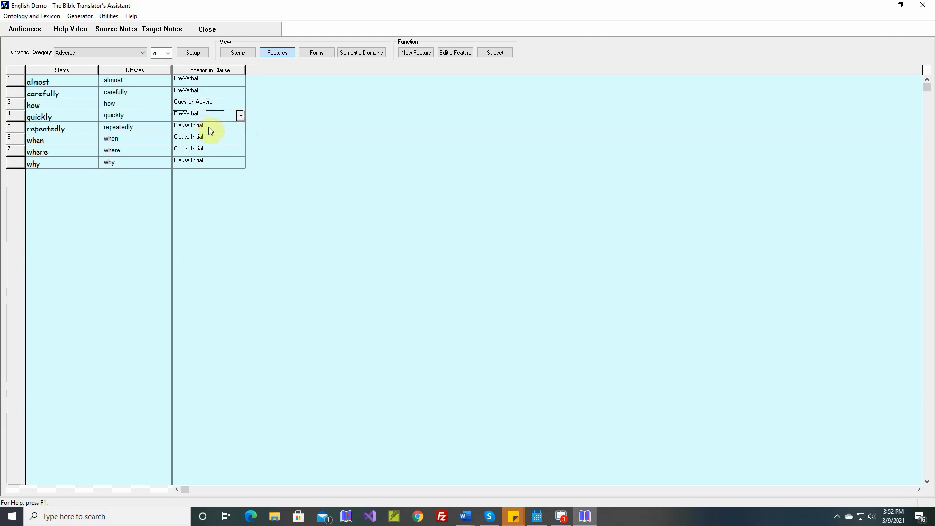
{"action": "left_click", "coordinate": [240, 128]}
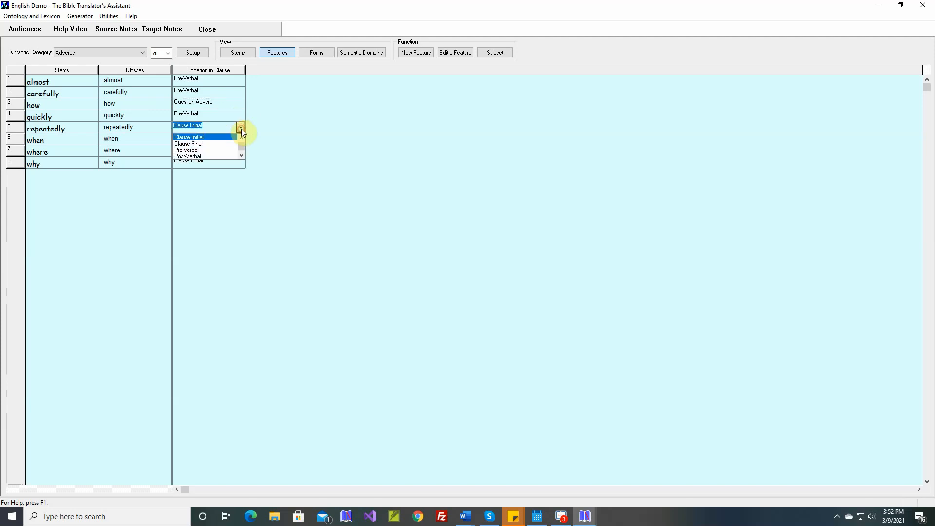
{"action": "left_click", "coordinate": [190, 149]}
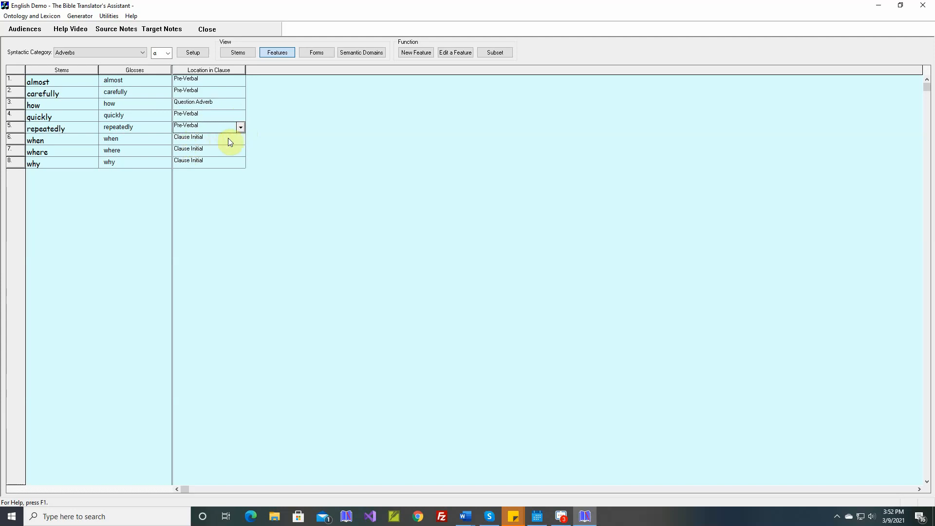
Set the Location in Clause feature to Question Adverb for the adverbs "when", "where" and "why".
{"action": "left_click", "coordinate": [241, 140]}
{"action": "left_click", "coordinate": [241, 167]}
{"action": "left_click", "coordinate": [226, 168]}
{"action": "left_click", "coordinate": [242, 151]}
{"action": "left_click", "coordinate": [241, 180]}
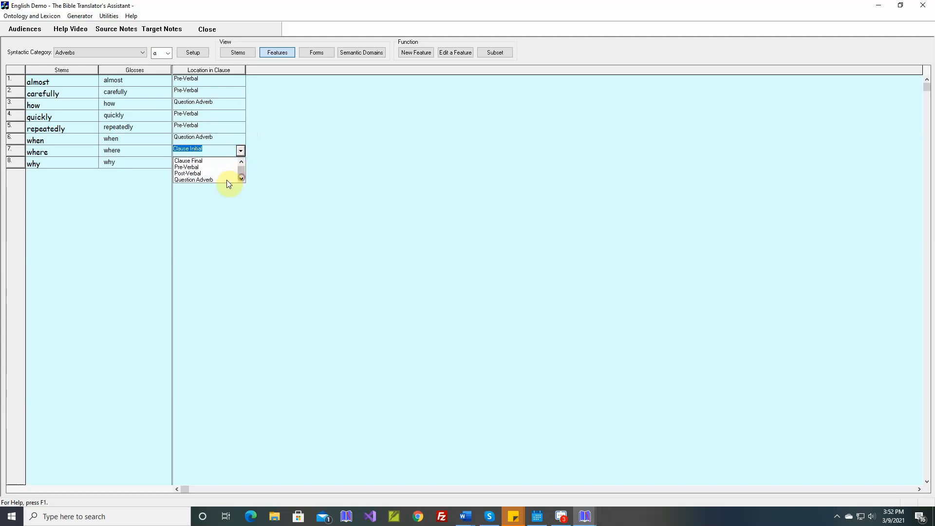
{"action": "left_click", "coordinate": [227, 180]}
{"action": "left_click", "coordinate": [240, 163]}
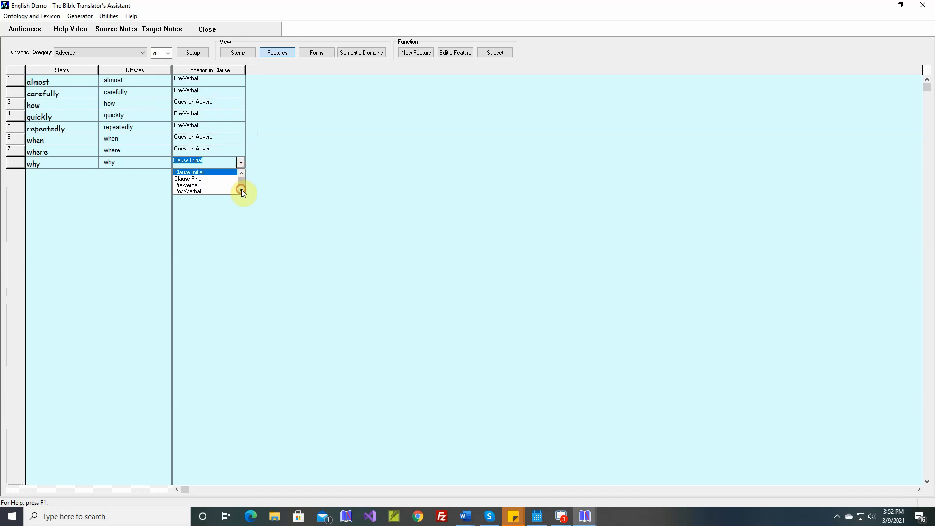
{"action": "left_click", "coordinate": [241, 191]}
{"action": "left_click", "coordinate": [227, 190]}
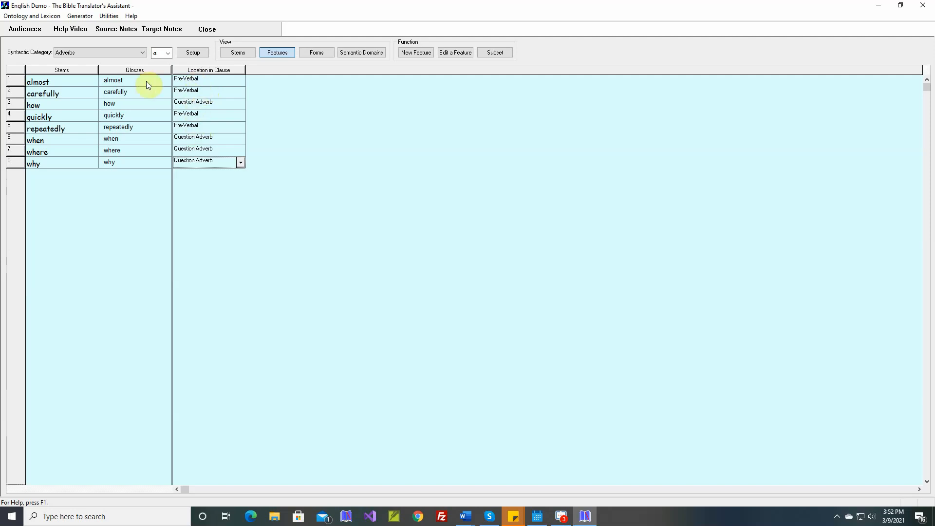
Open the General Purpose Clause Phrase Structure Rule from the generic clause rules of the synthesizing grammar.
{"action": "left_click", "coordinate": [79, 16]}
{"action": "left_click", "coordinate": [92, 28]}
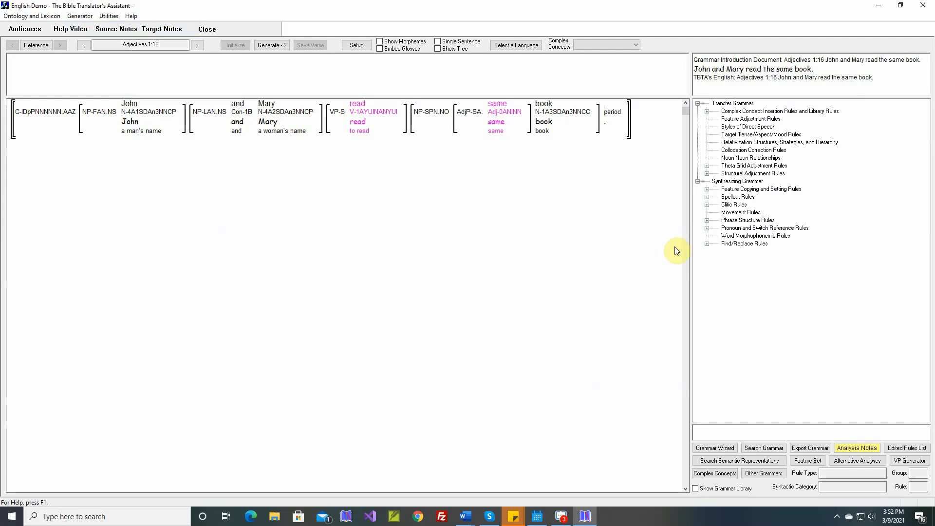
{"action": "left_click", "coordinate": [707, 220]}
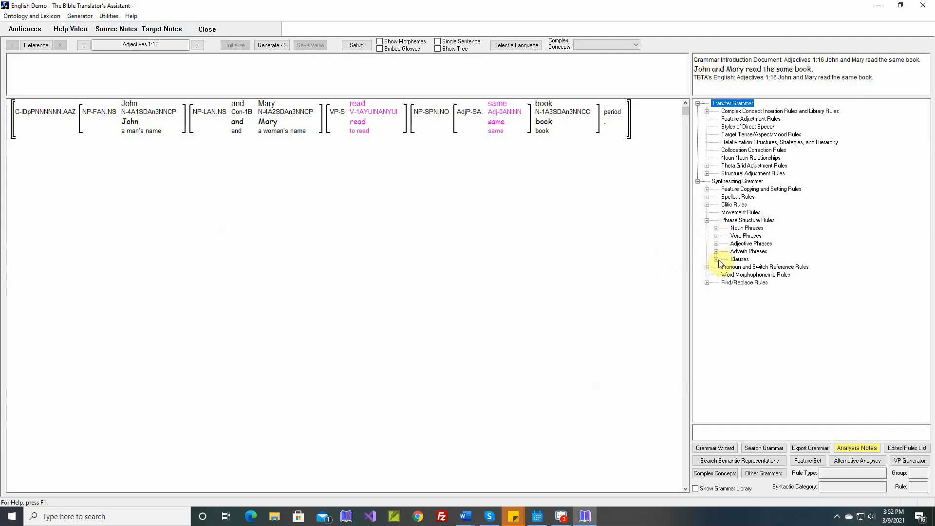
{"action": "left_click", "coordinate": [716, 259]}
{"action": "left_click", "coordinate": [725, 267]}
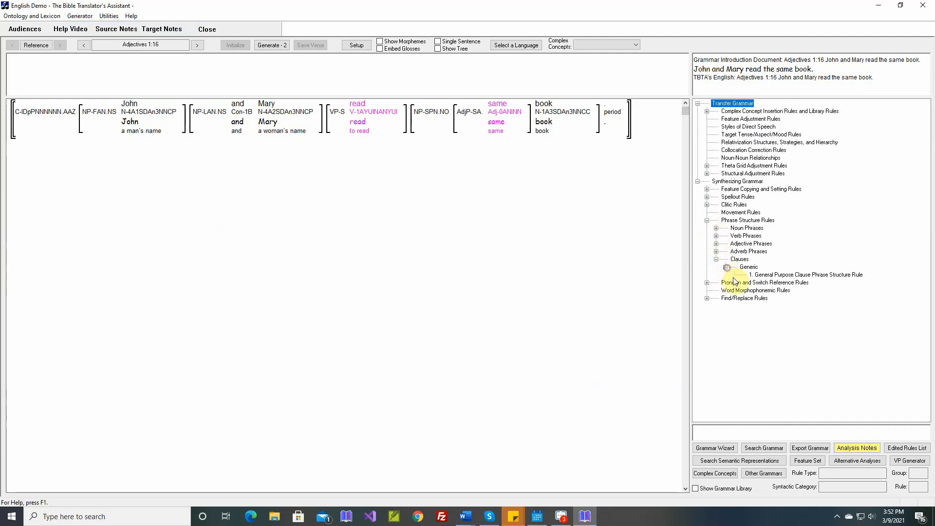
{"action": "double_click", "coordinate": [771, 276]}
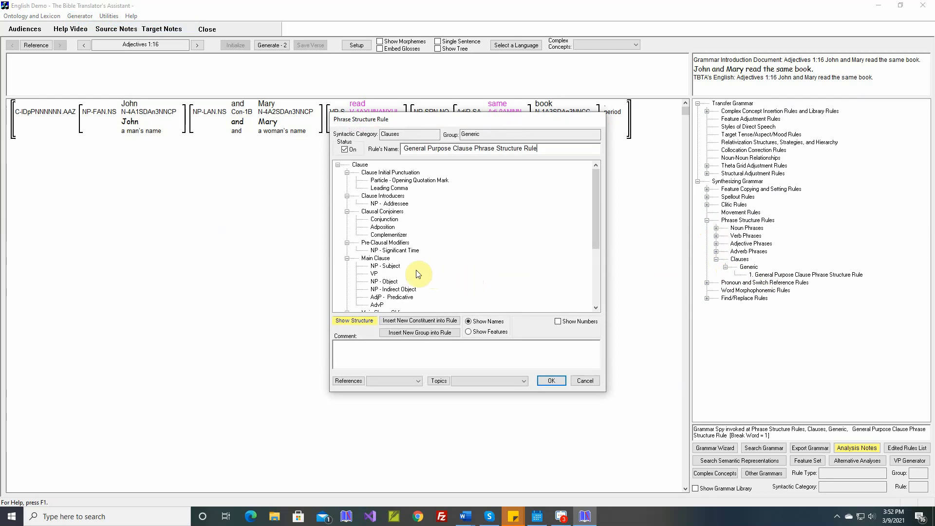
Insert an adverb phrase constituent under Pre-Clausal Modifiers whose head word has the Location in Clause value Clause Initial.
{"action": "left_click", "coordinate": [387, 243]}
{"action": "left_click", "coordinate": [417, 320]}
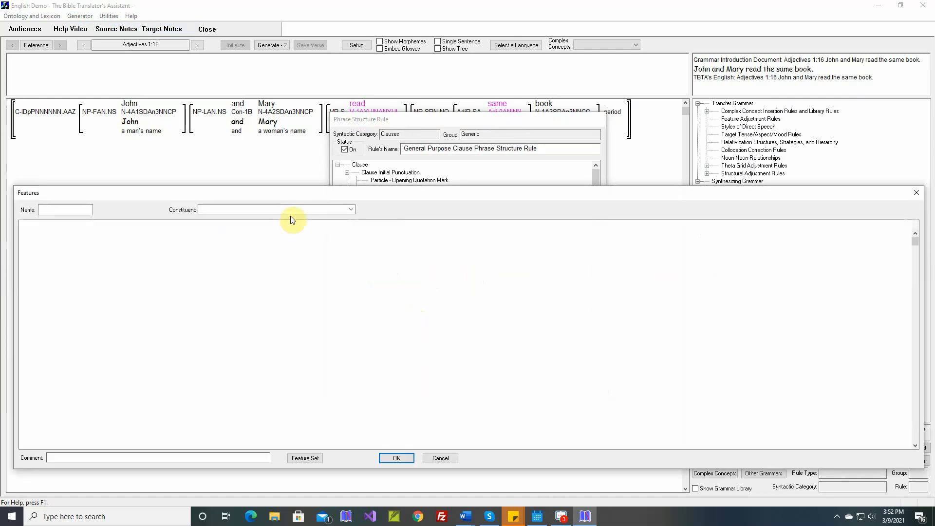
{"action": "left_click", "coordinate": [351, 210]}
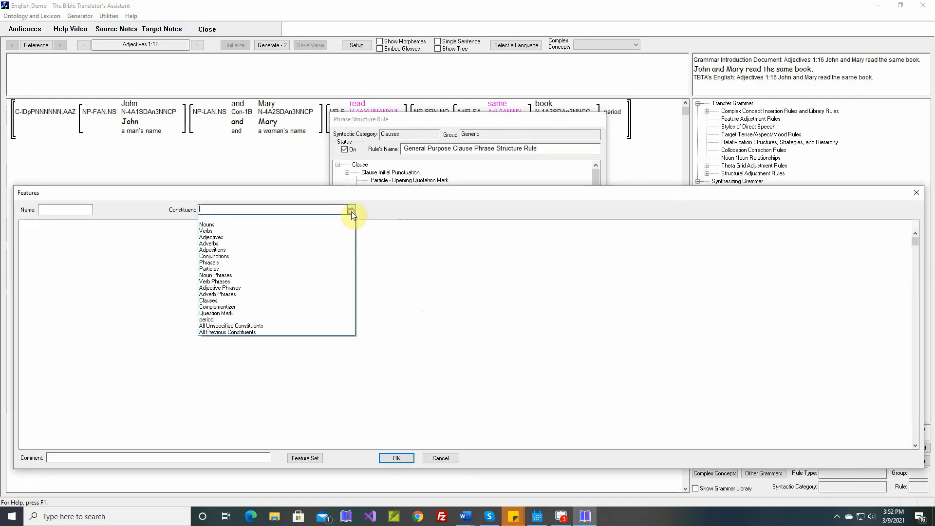
{"action": "left_click", "coordinate": [238, 293]}
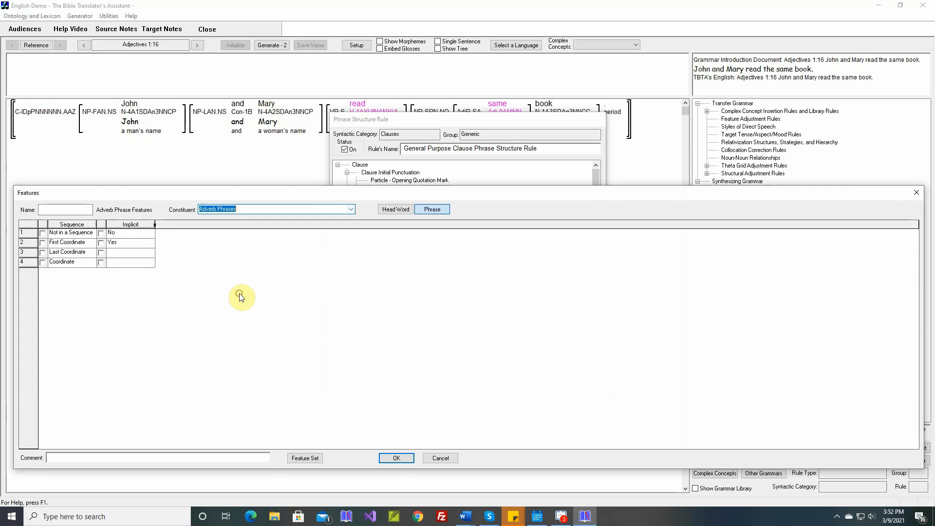
{"action": "left_click", "coordinate": [387, 214]}
{"action": "left_click", "coordinate": [125, 233]}
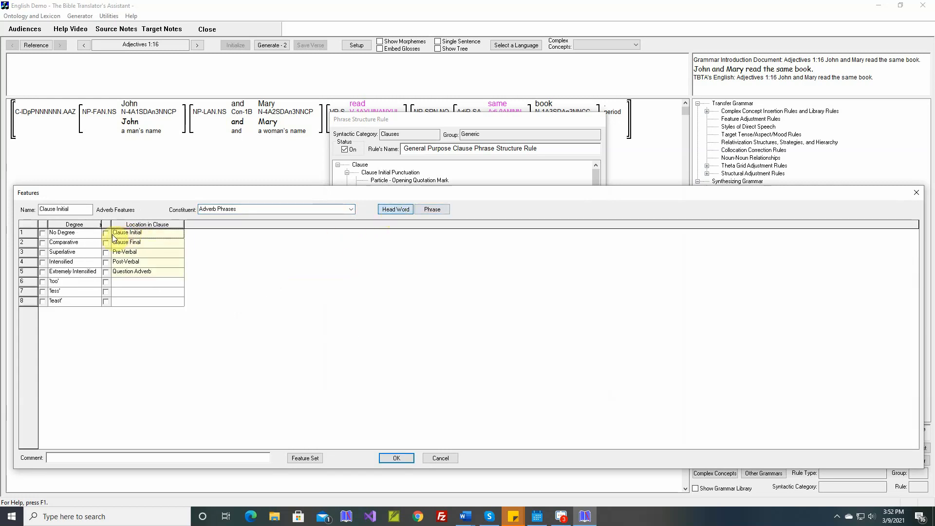
{"action": "left_click", "coordinate": [106, 233]}
{"action": "left_click", "coordinate": [394, 458]}
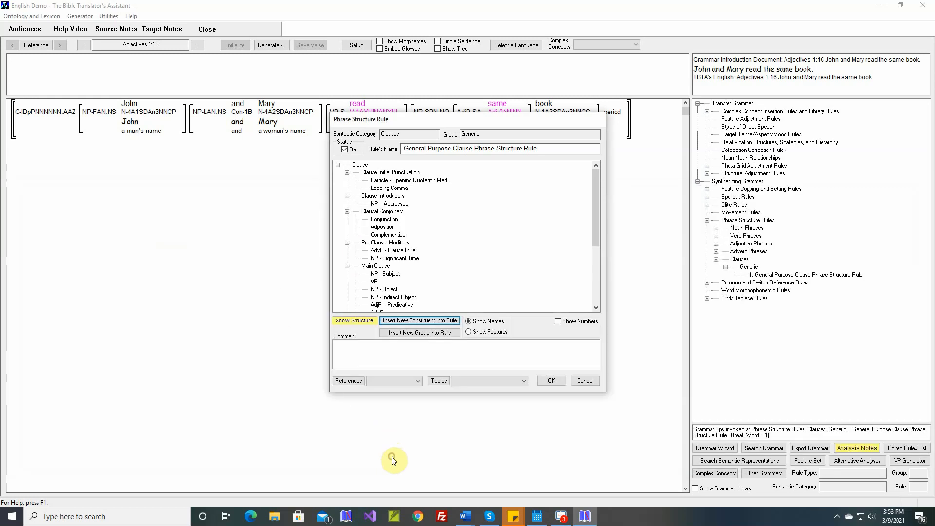
{"action": "left_click", "coordinate": [398, 252]}
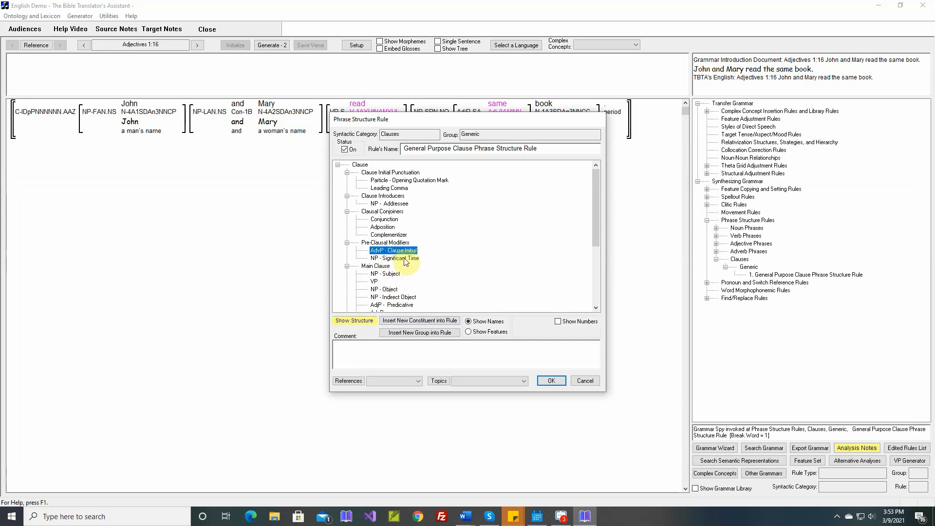
Insert an adverb phrase with a Pre-Verbal head word into Main Clause and place it between the subject NP and the VP.
{"action": "left_click", "coordinate": [379, 267]}
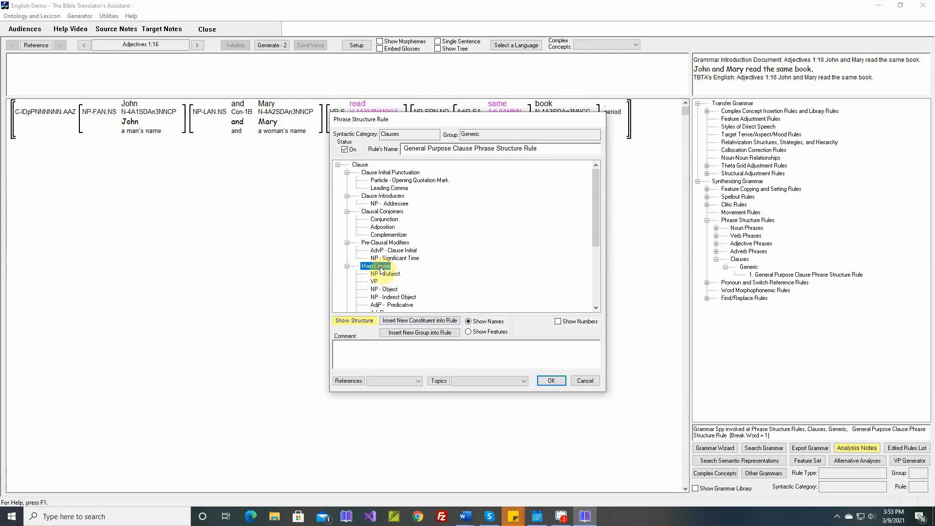
{"action": "left_click", "coordinate": [416, 321]}
{"action": "left_click", "coordinate": [350, 211]}
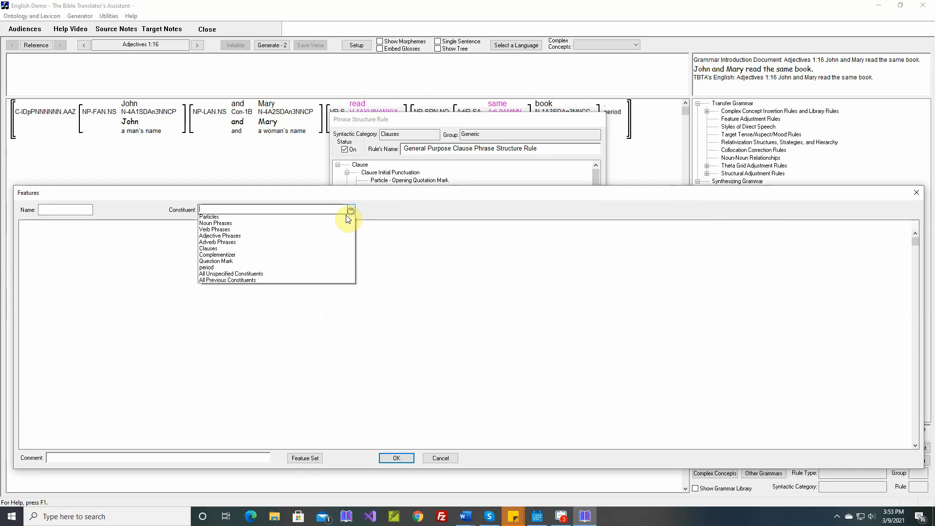
{"action": "left_click", "coordinate": [287, 295]}
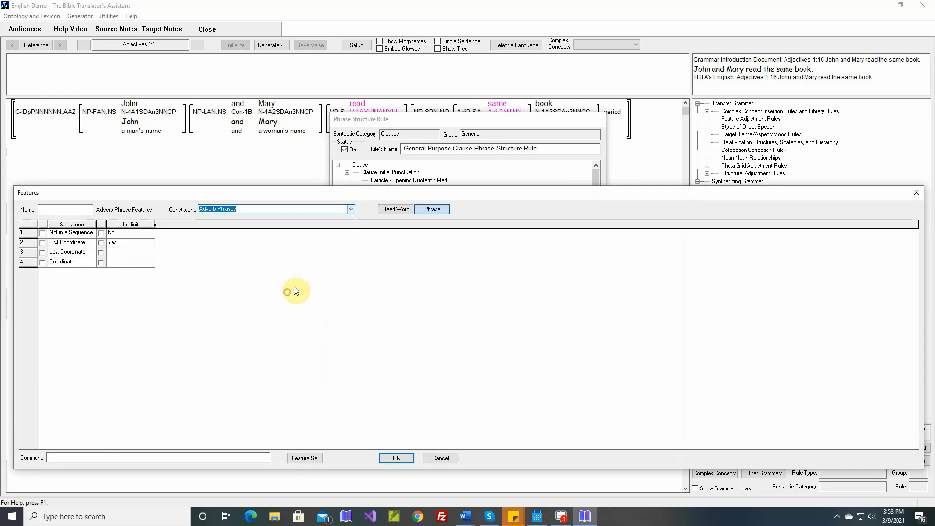
{"action": "left_click", "coordinate": [392, 209]}
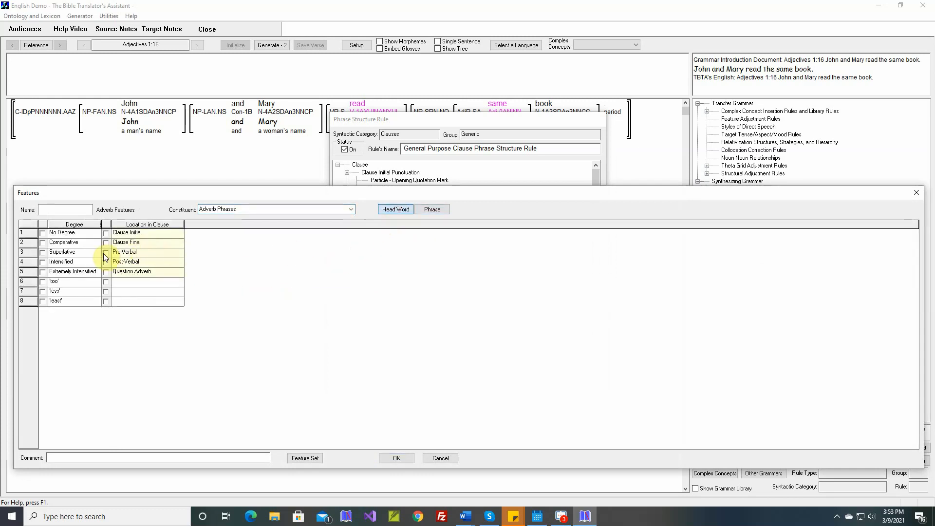
{"action": "left_click", "coordinate": [105, 252]}
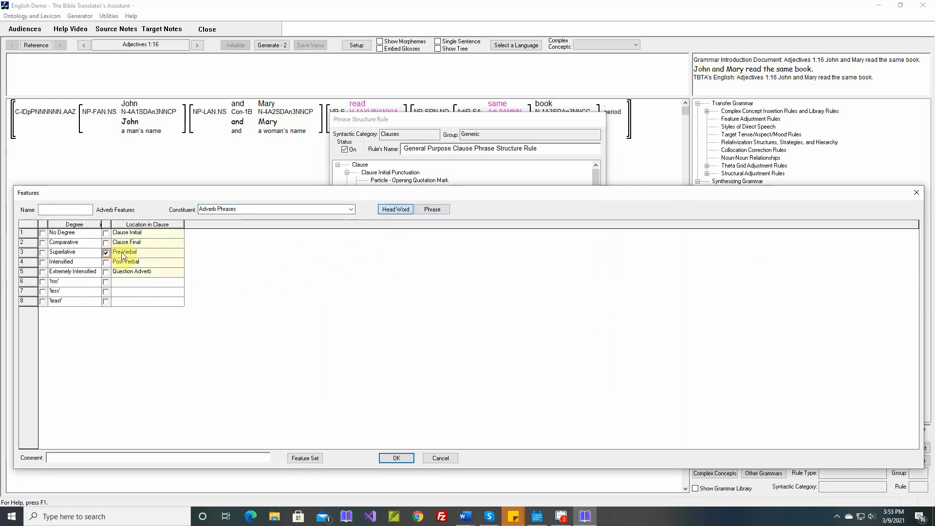
{"action": "left_click", "coordinate": [396, 457]}
{"action": "left_click_drag", "start_coordinate": [393, 275], "coordinate": [389, 283]}
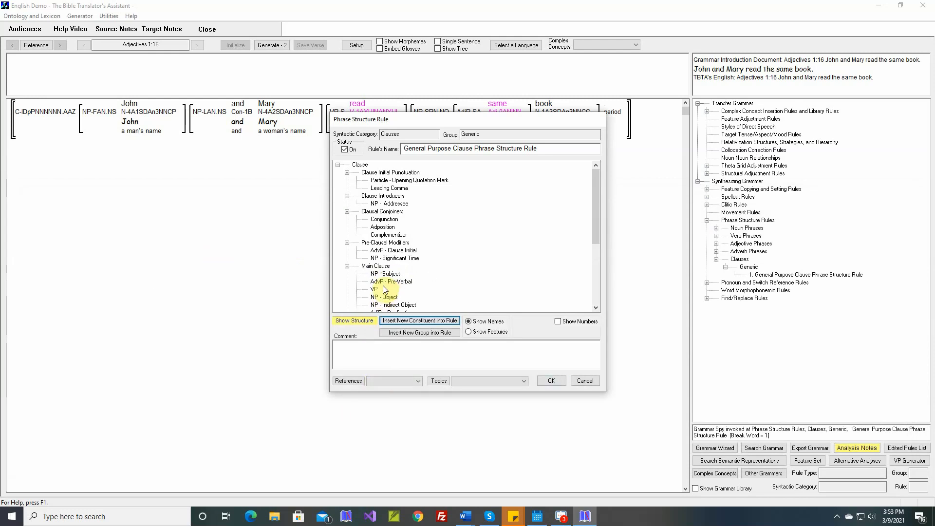
Insert an adverb phrase with a Post-Verbal head word into Main Clause and place it directly after the VP.
{"action": "left_click", "coordinate": [379, 268]}
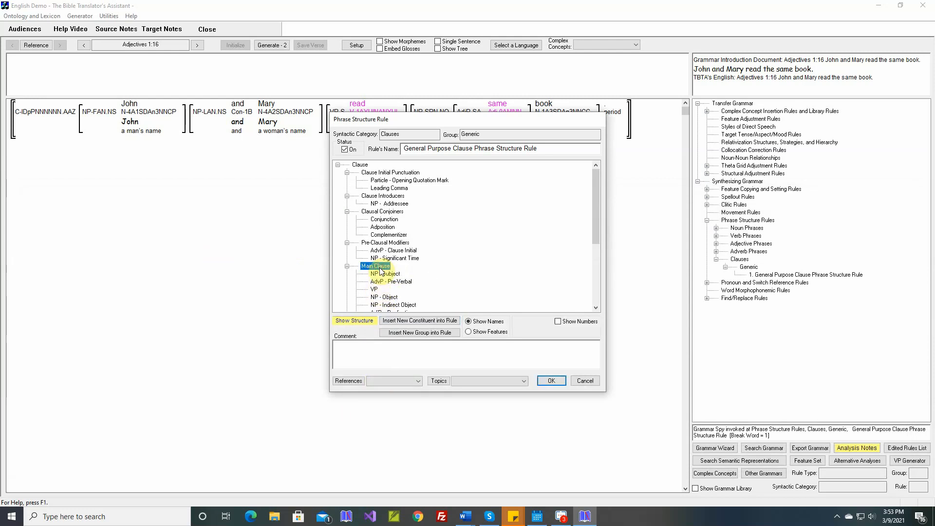
{"action": "left_click", "coordinate": [418, 320]}
{"action": "left_click", "coordinate": [351, 208]}
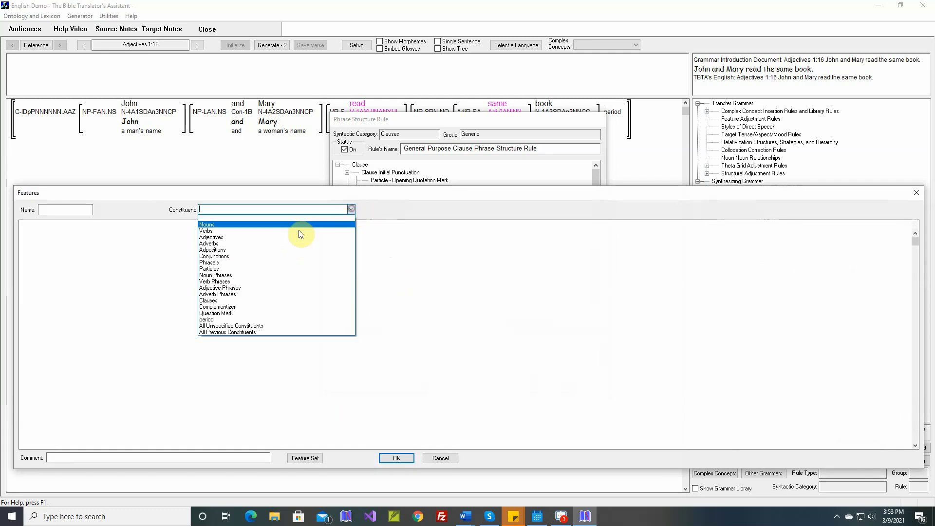
{"action": "left_click", "coordinate": [255, 294]}
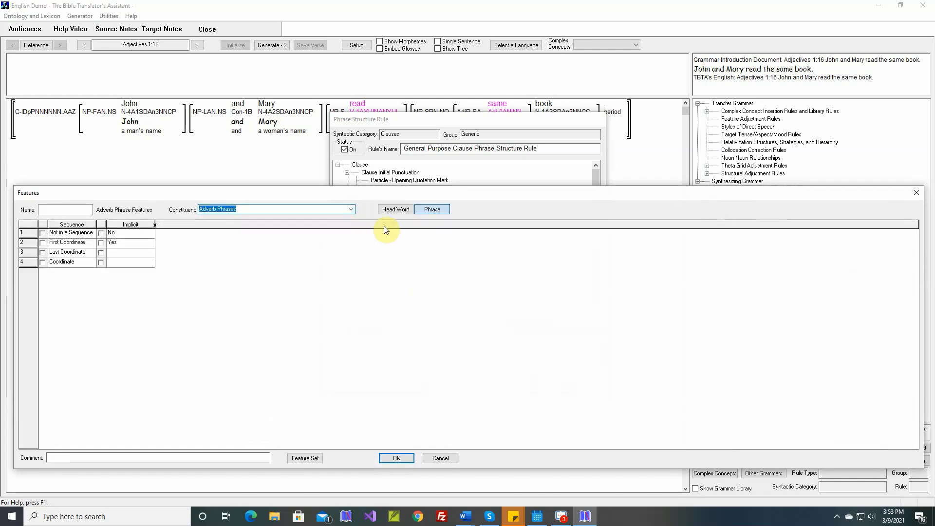
{"action": "left_click", "coordinate": [395, 209]}
{"action": "left_click", "coordinate": [114, 263]}
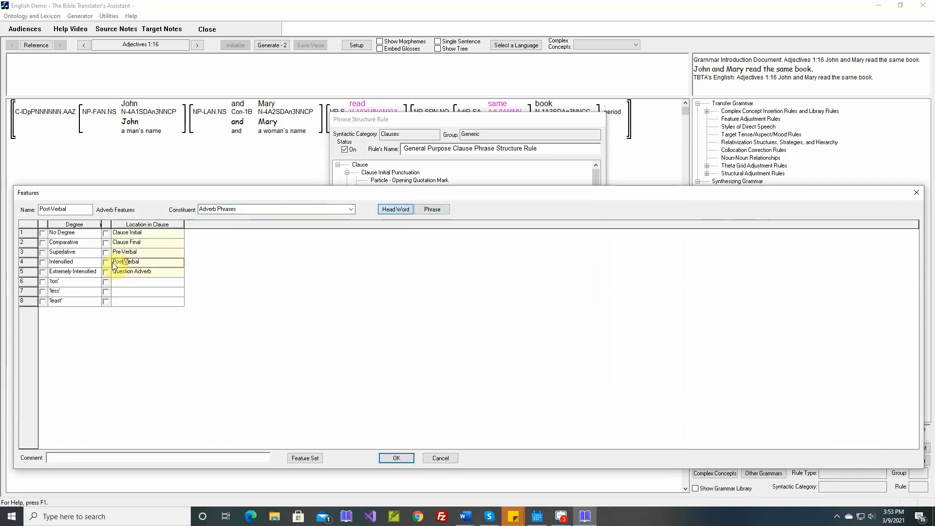
{"action": "left_click", "coordinate": [105, 262]}
{"action": "left_click", "coordinate": [395, 458]}
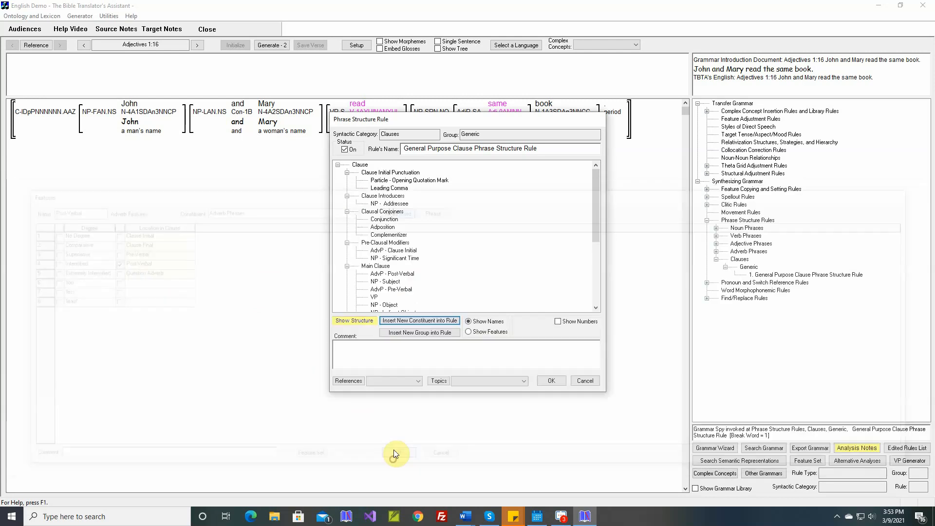
{"action": "left_click_drag", "start_coordinate": [392, 274], "coordinate": [389, 297]}
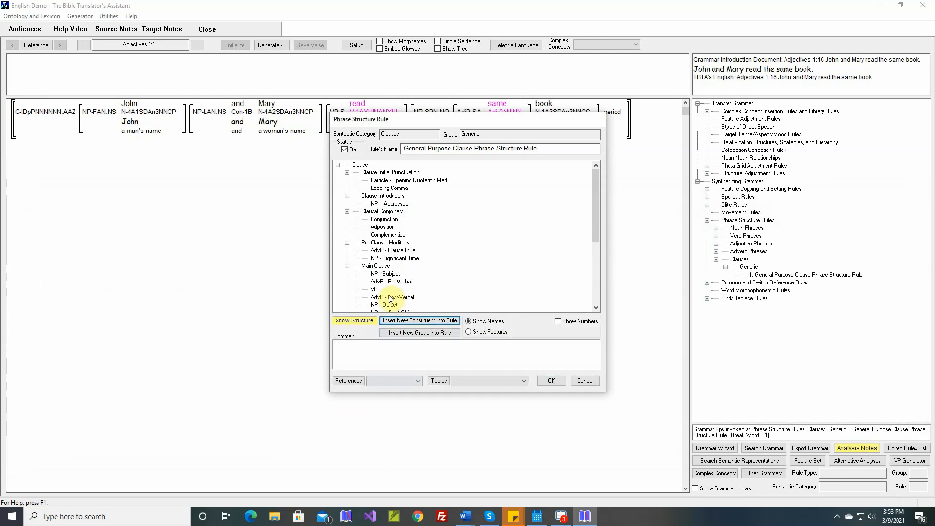
Insert an adverb phrase whose head word has the Location in Clause value Clause Final under Post-Clausal Modifiers and save the phrase structure rule.
{"action": "scroll", "coordinate": [435, 298], "scroll_direction": "down", "scroll_amount": 2}
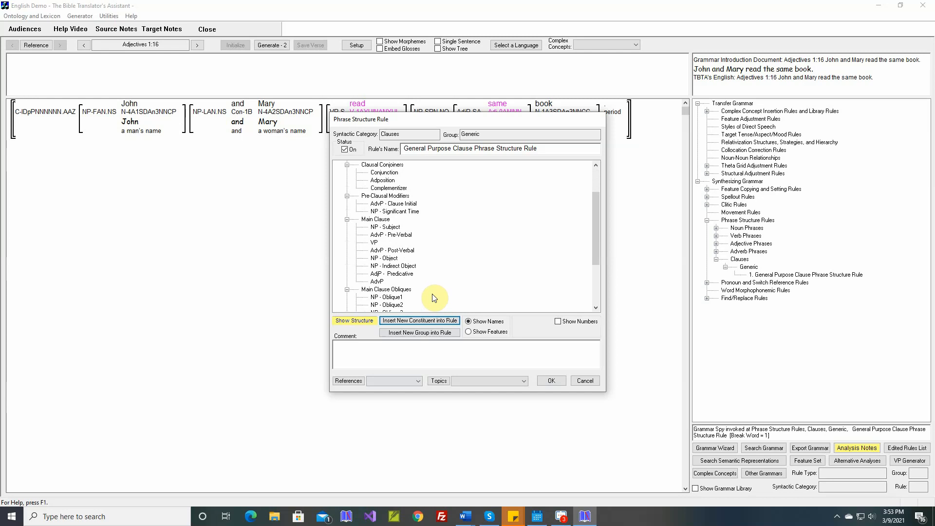
{"action": "scroll", "coordinate": [435, 298], "scroll_direction": "down", "scroll_amount": 2}
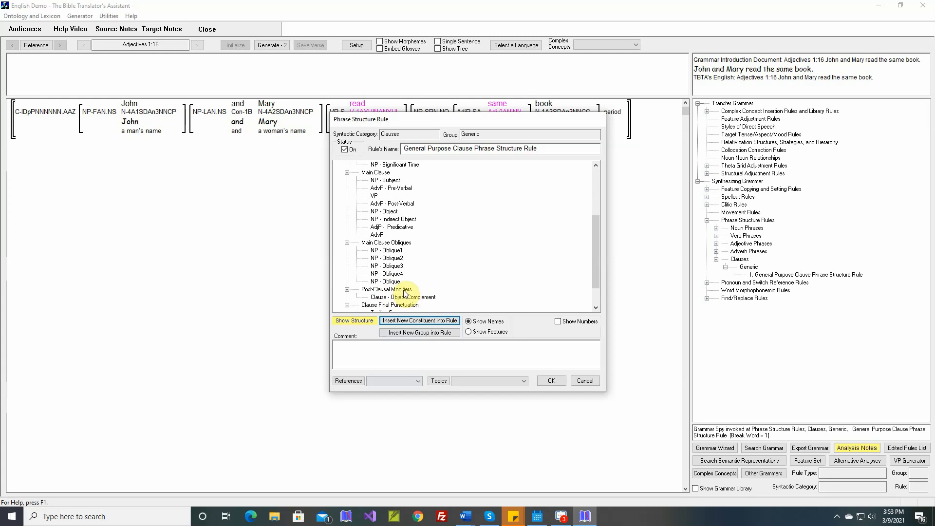
{"action": "left_click", "coordinate": [404, 290]}
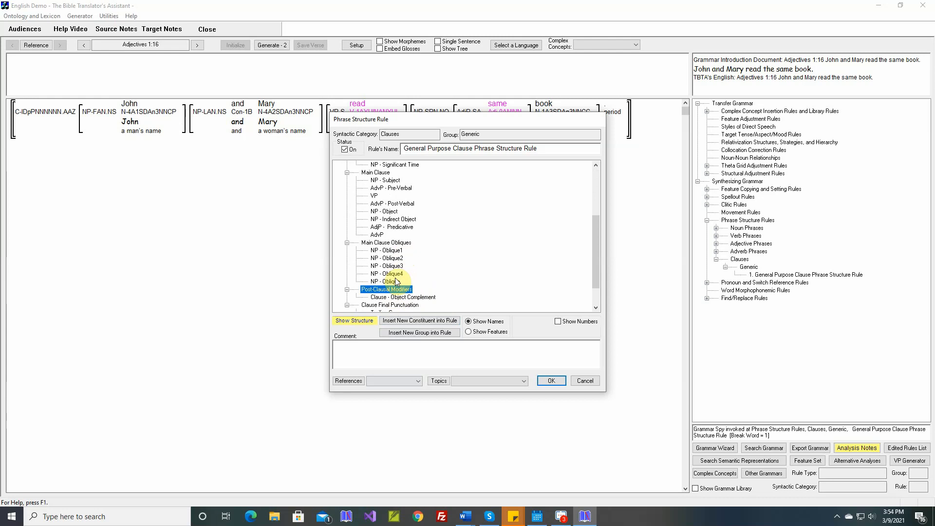
{"action": "left_click", "coordinate": [419, 321]}
{"action": "left_click", "coordinate": [351, 210]}
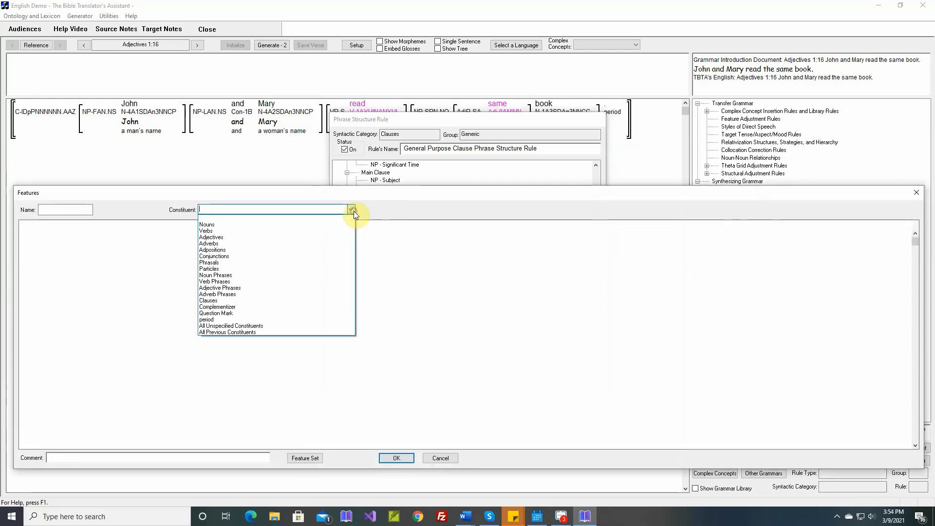
{"action": "left_click", "coordinate": [277, 293]}
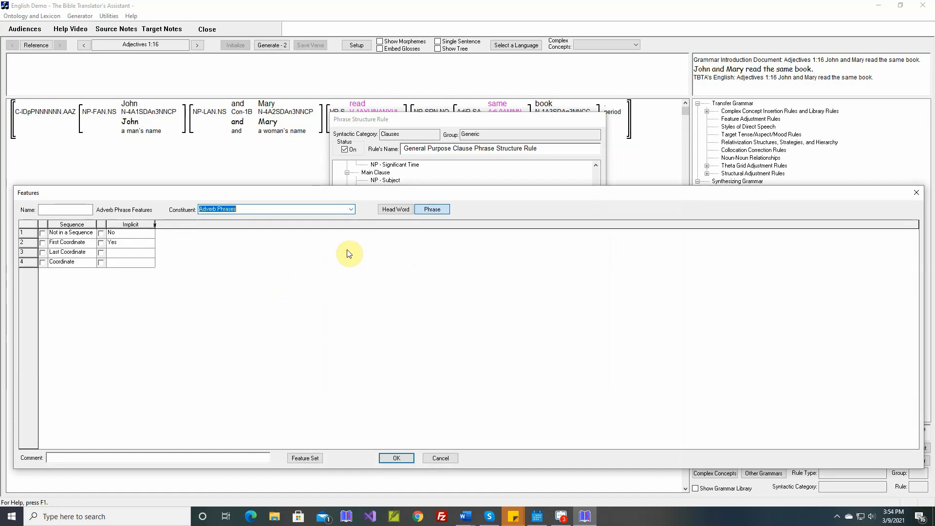
{"action": "left_click", "coordinate": [394, 210]}
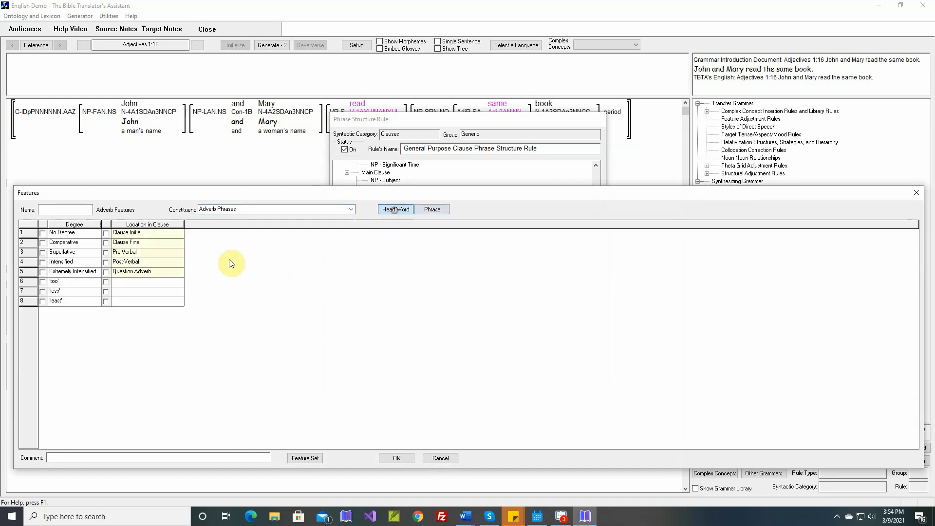
{"action": "left_click", "coordinate": [106, 243]}
{"action": "left_click", "coordinate": [402, 457]}
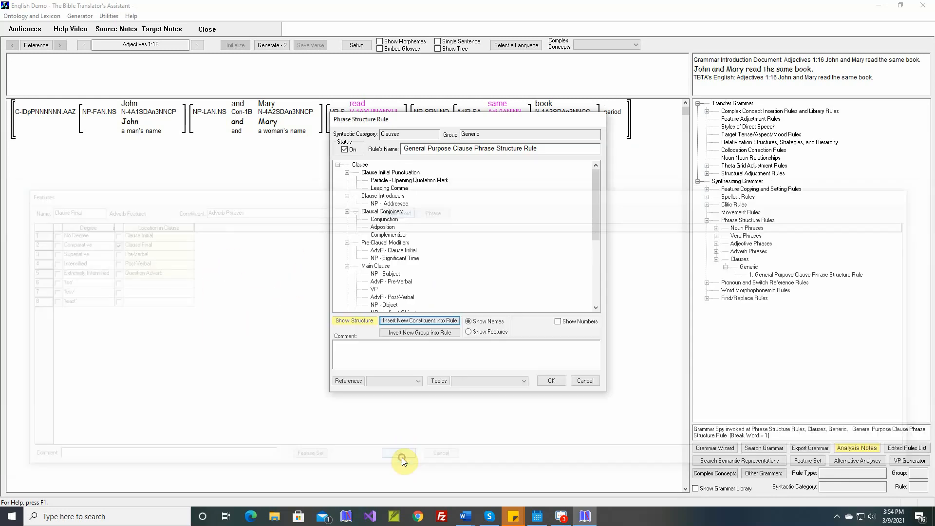
{"action": "scroll", "coordinate": [438, 277], "scroll_direction": "down", "scroll_amount": 5}
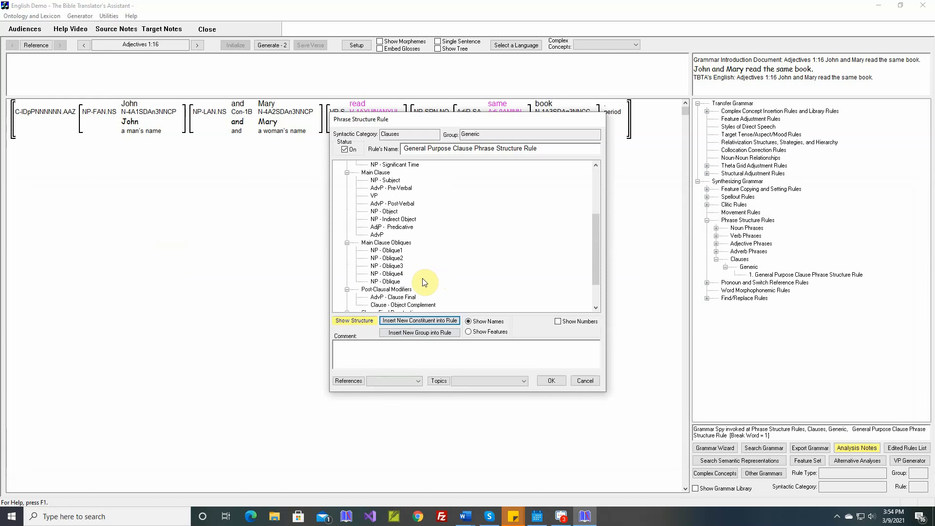
{"action": "scroll", "coordinate": [424, 280], "scroll_direction": "down", "scroll_amount": 2}
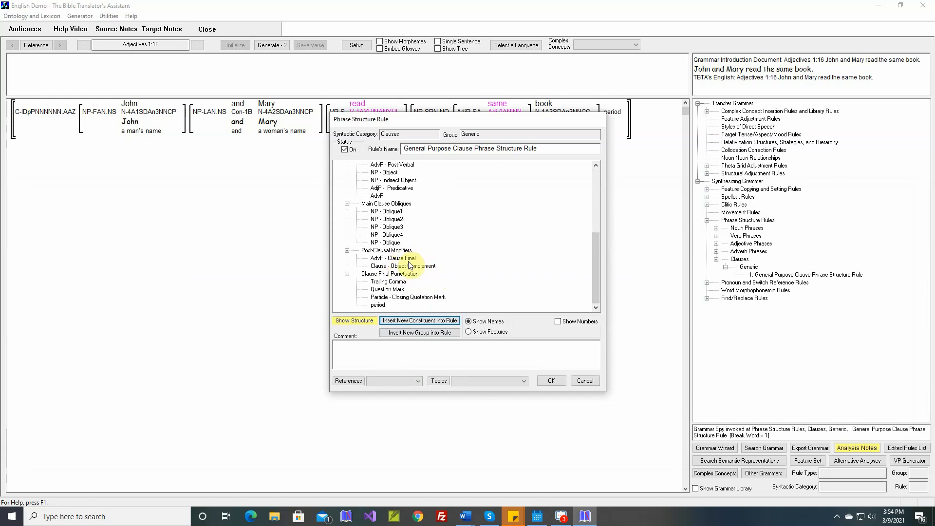
{"action": "left_click", "coordinate": [557, 381]}
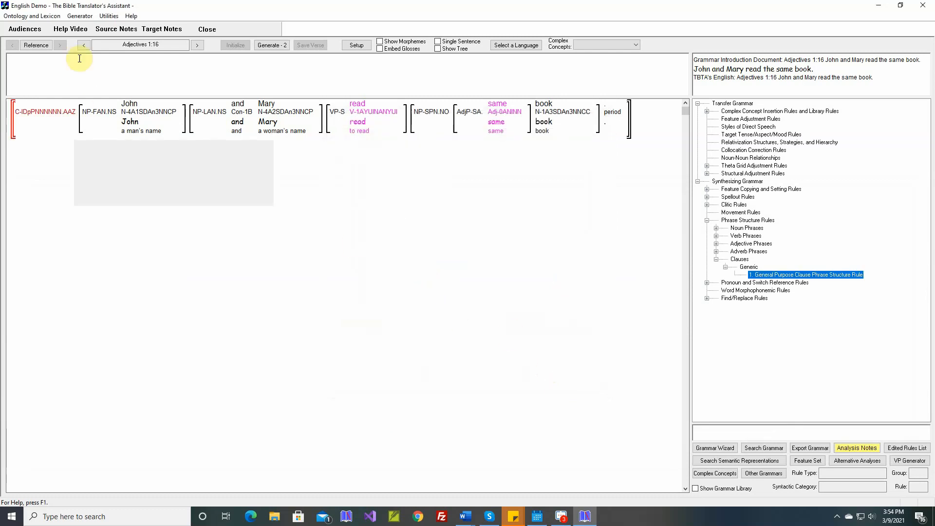
Open the text generation view and configure the text output to save the generated text.
{"action": "left_click", "coordinate": [79, 16]}
{"action": "left_click", "coordinate": [88, 38]}
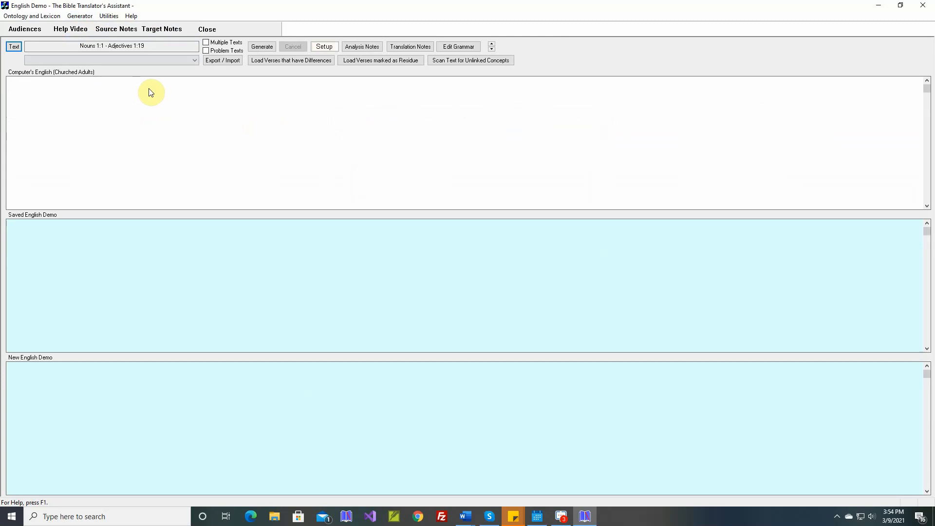
{"action": "left_click", "coordinate": [324, 47]}
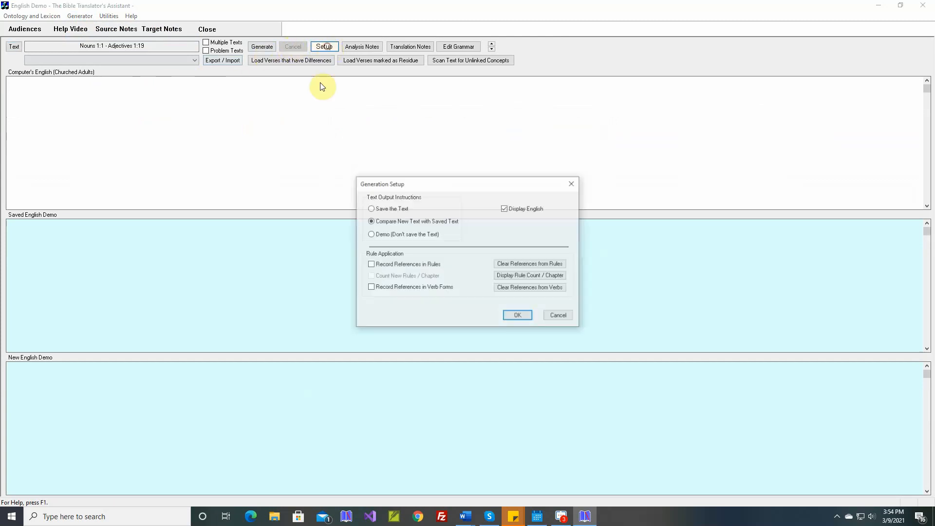
{"action": "left_click", "coordinate": [518, 316]}
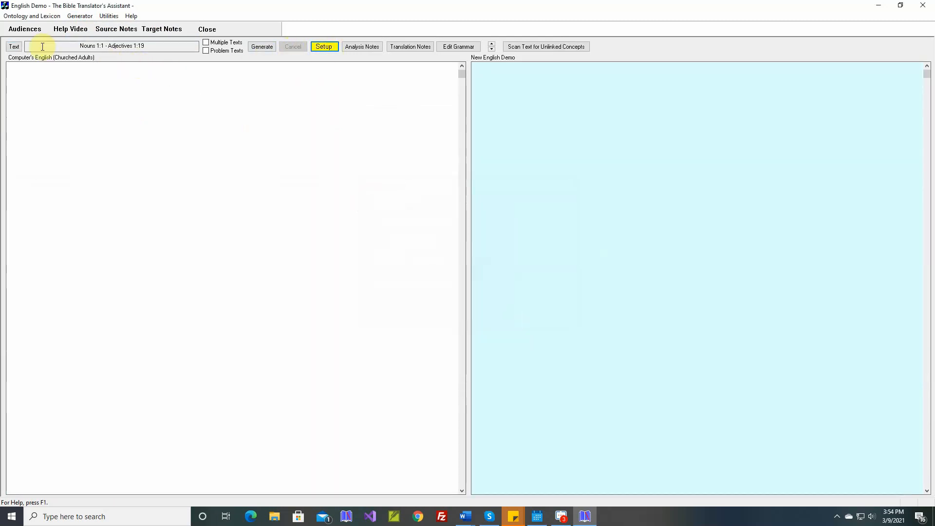
Generate Adverbs 1:1 through Adverbs 1:7 of the Grammar Introduction and open the saved target text for comparison.
{"action": "left_click", "coordinate": [14, 47]}
{"action": "left_click", "coordinate": [432, 249]}
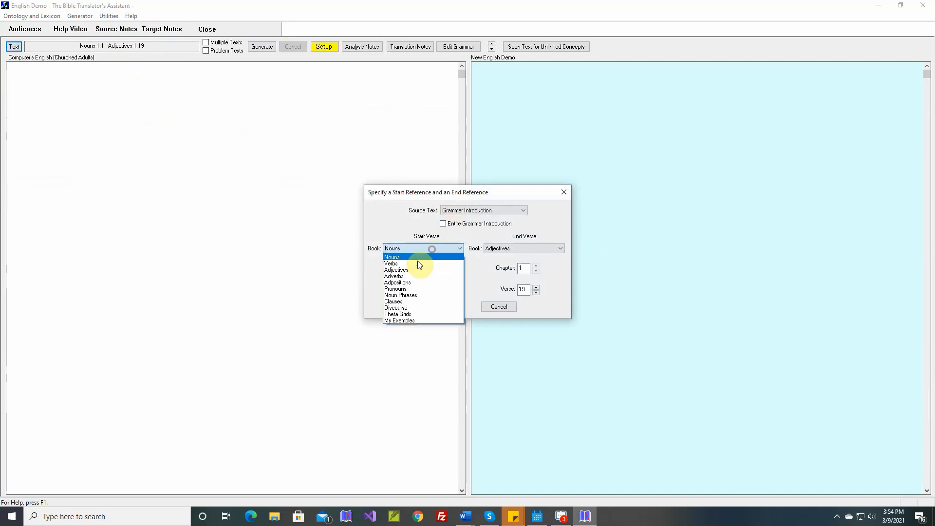
{"action": "left_click", "coordinate": [408, 276]}
{"action": "left_click", "coordinate": [509, 249]}
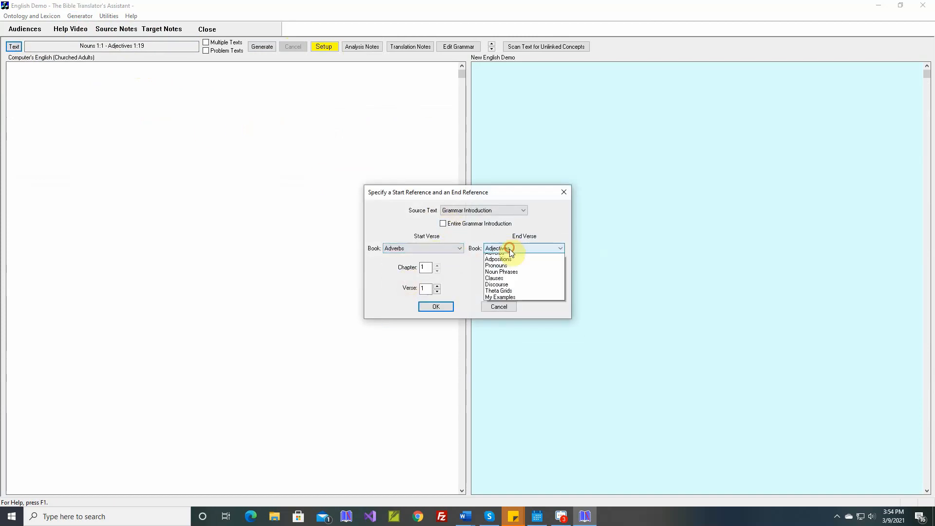
{"action": "left_click", "coordinate": [496, 272]}
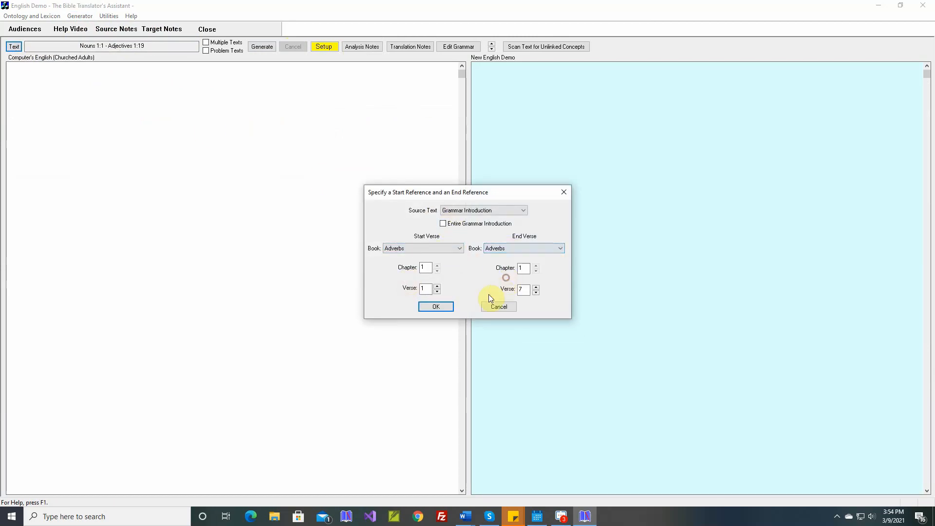
{"action": "left_click", "coordinate": [435, 307]}
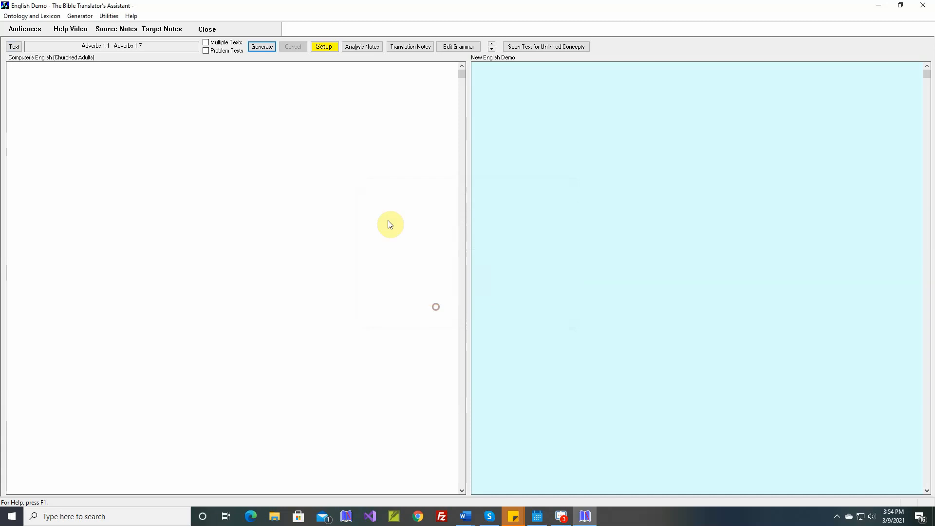
{"action": "left_click", "coordinate": [265, 46]}
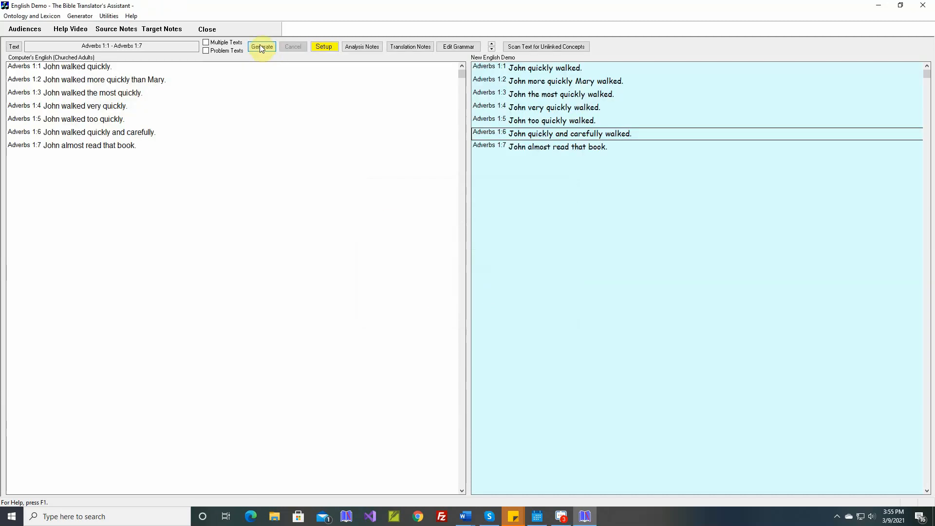
{"action": "left_click", "coordinate": [80, 16]}
{"action": "left_click", "coordinate": [99, 49]}
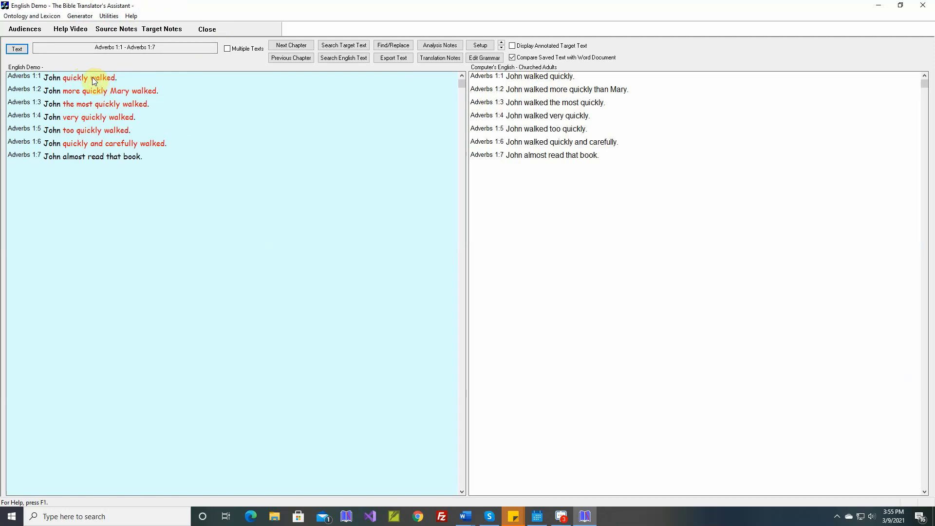
Set the Location in Clause feature of the adverb "quickly" to Post-Verbal in the adverb lexicon.
{"action": "left_click", "coordinate": [21, 17]}
{"action": "mouse_move", "coordinate": [30, 28]}
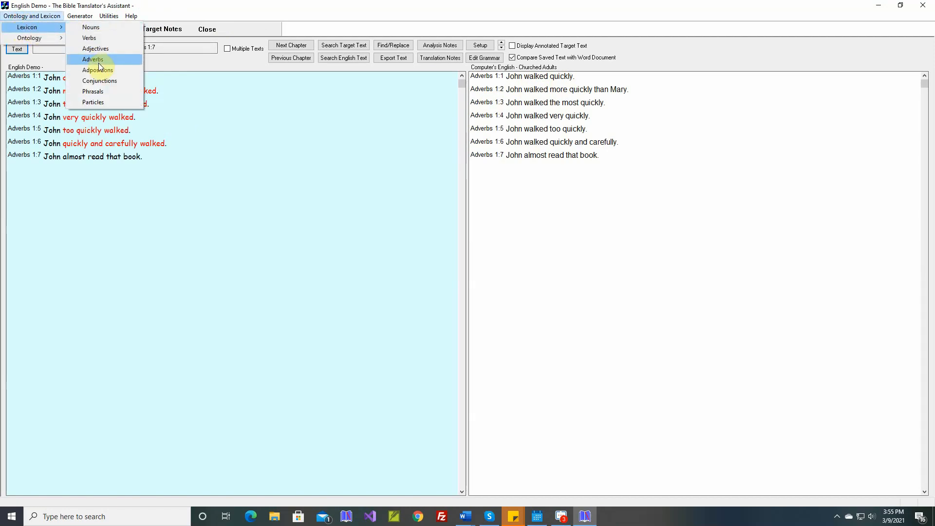
{"action": "left_click", "coordinate": [95, 60]}
{"action": "left_click", "coordinate": [278, 56]}
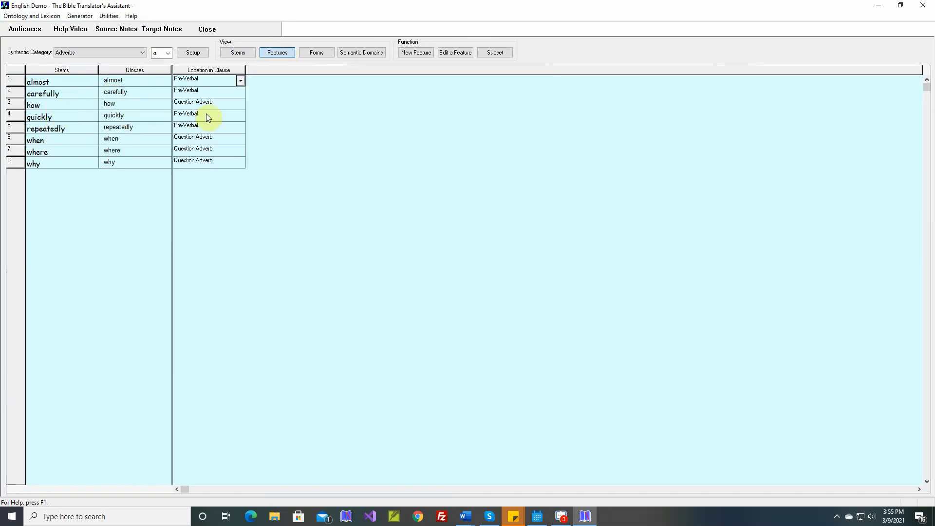
{"action": "left_click", "coordinate": [239, 118]}
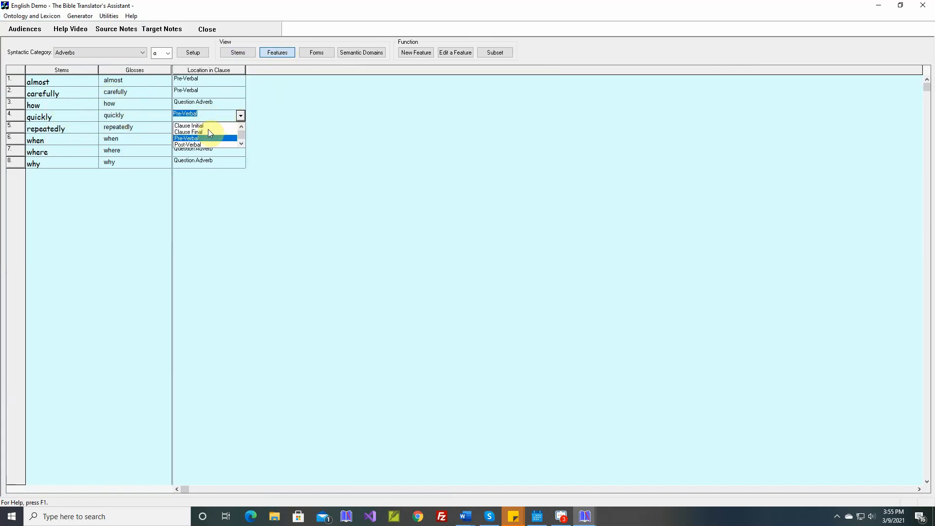
{"action": "left_click", "coordinate": [204, 144]}
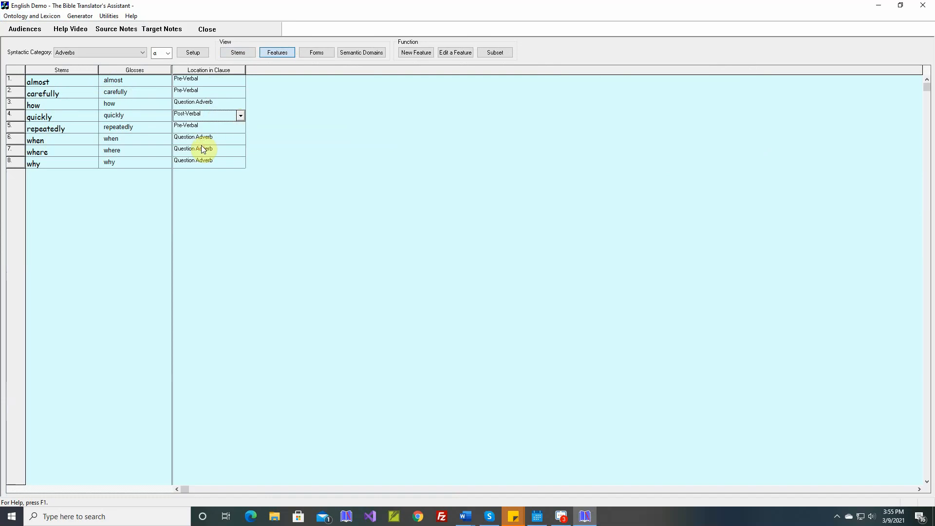
Regenerate verse Adverbs 1:1 from the saved target text view and save the regenerated verse.
{"action": "left_click", "coordinate": [80, 16]}
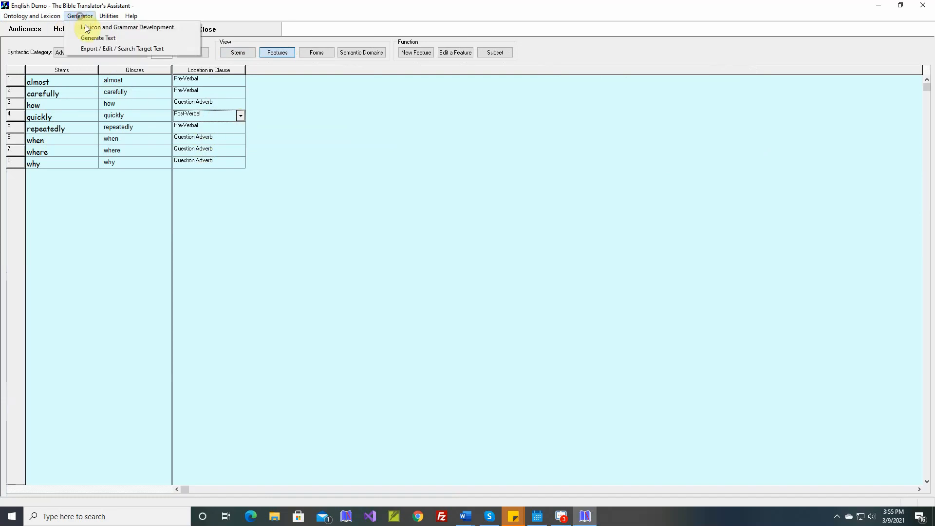
{"action": "left_click", "coordinate": [91, 49]}
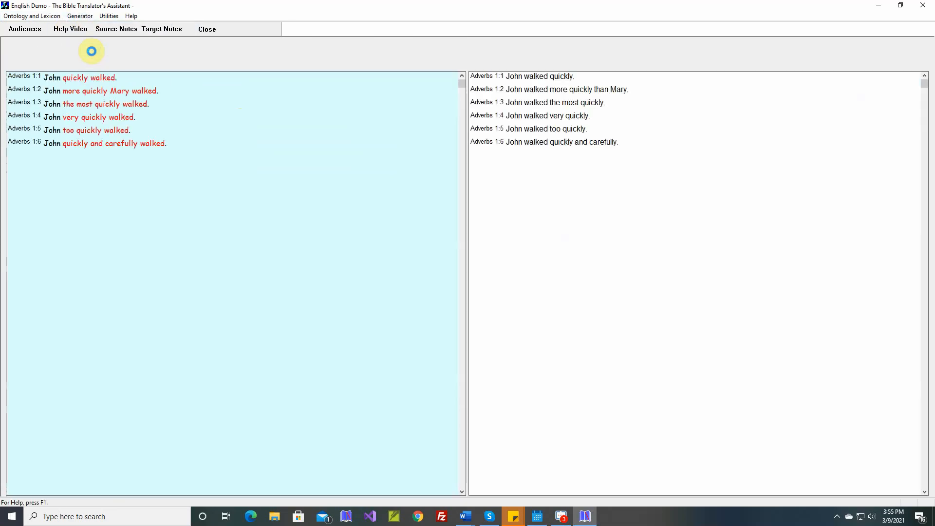
{"action": "right_click", "coordinate": [101, 81]}
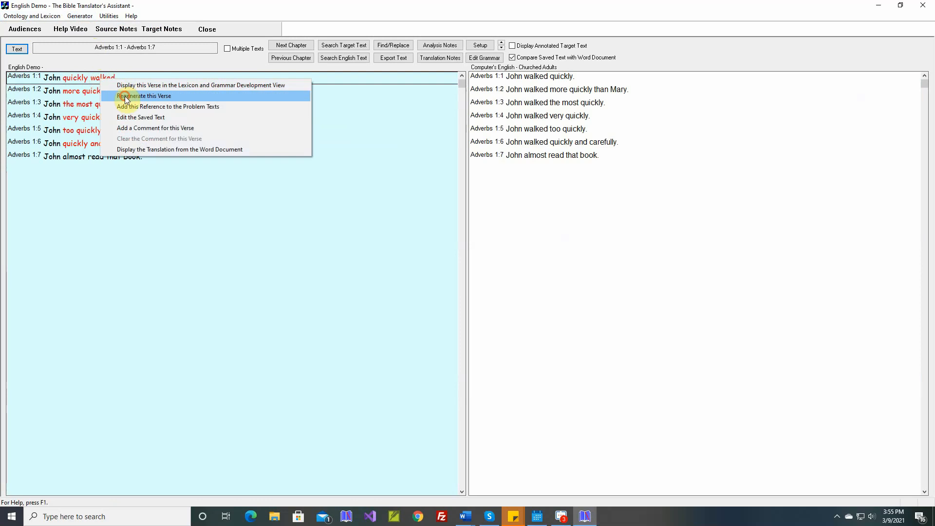
{"action": "left_click", "coordinate": [123, 95]}
{"action": "left_click", "coordinate": [473, 77]}
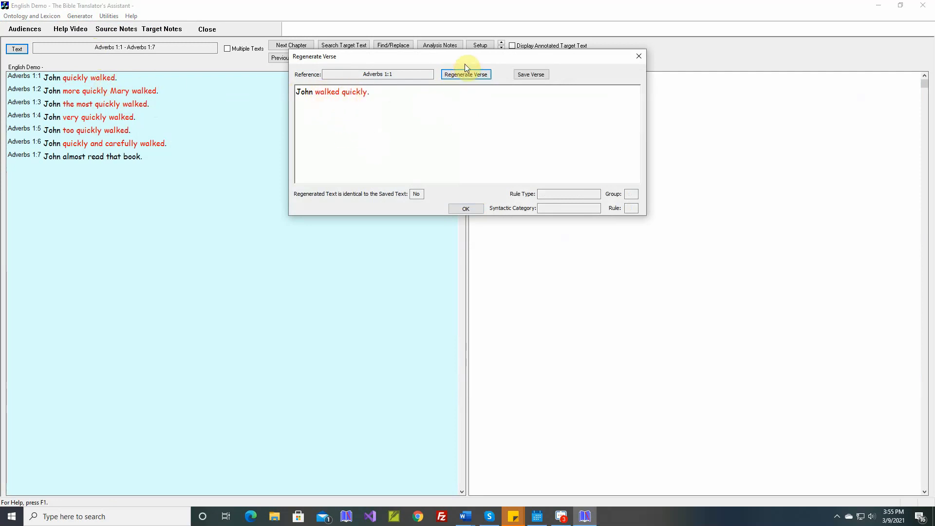
{"action": "left_click_drag", "start_coordinate": [467, 60], "coordinate": [465, 118]}
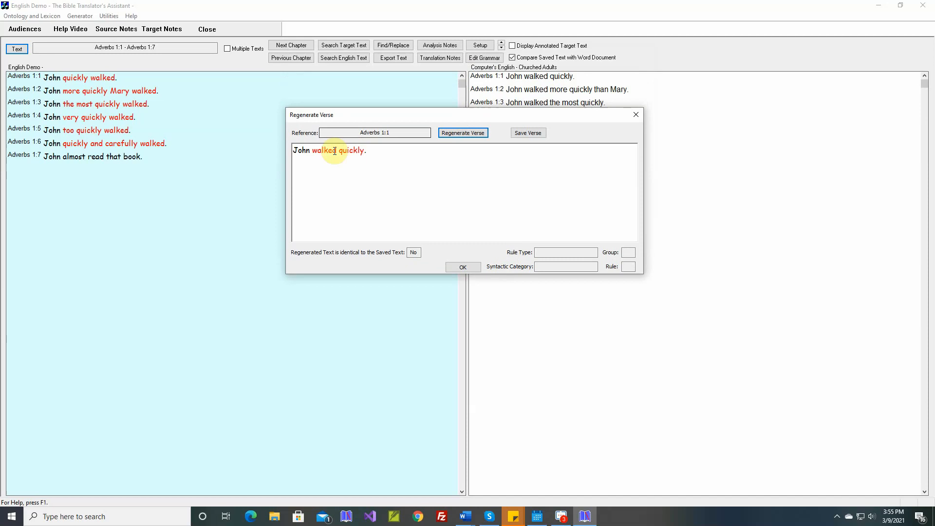
{"action": "left_click", "coordinate": [528, 133]}
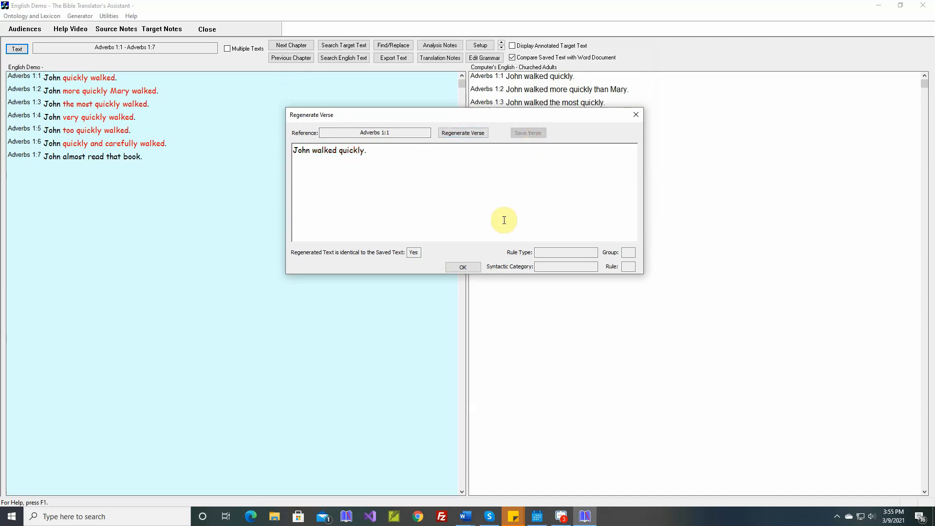
{"action": "left_click", "coordinate": [463, 267]}
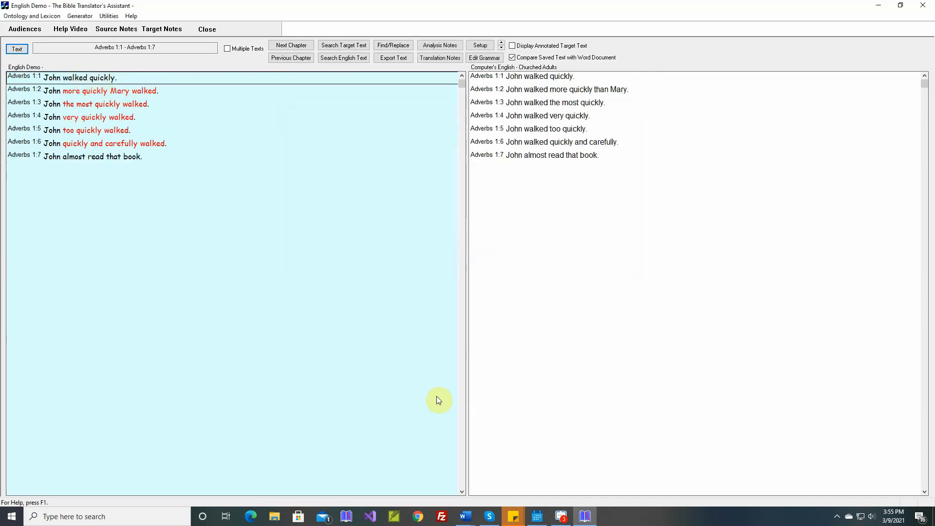
Switch to the Grammar Introduction-English Word document and examine the expected translations of the Adverbs verses.
{"action": "mouse_move", "coordinate": [470, 521]}
{"action": "left_click", "coordinate": [449, 494]}
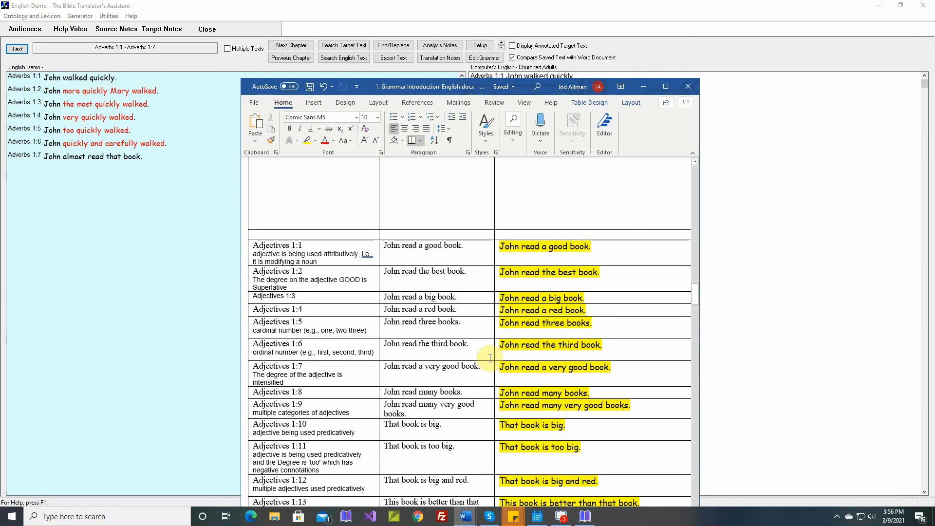
{"action": "scroll", "coordinate": [527, 285], "scroll_direction": "down", "scroll_amount": 12}
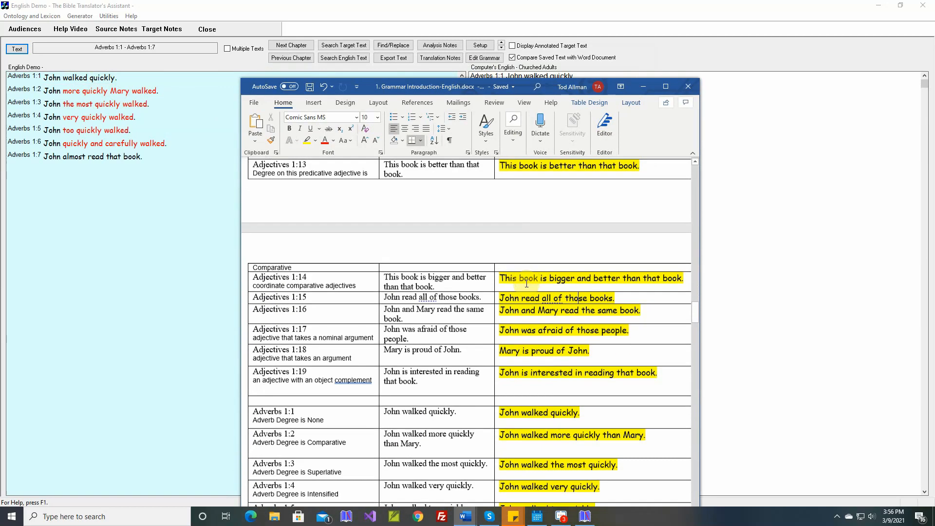
{"action": "scroll", "coordinate": [527, 284], "scroll_direction": "down", "scroll_amount": 1}
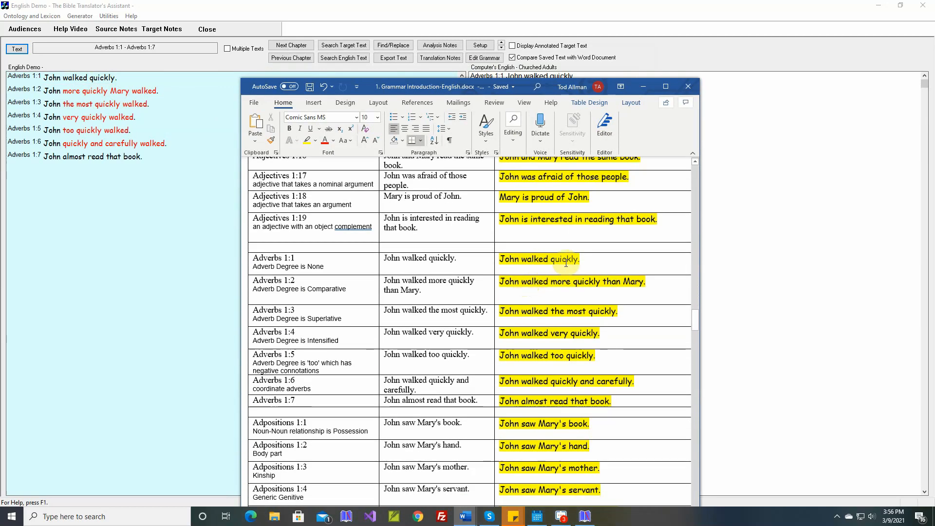
{"action": "left_click", "coordinate": [196, 276]}
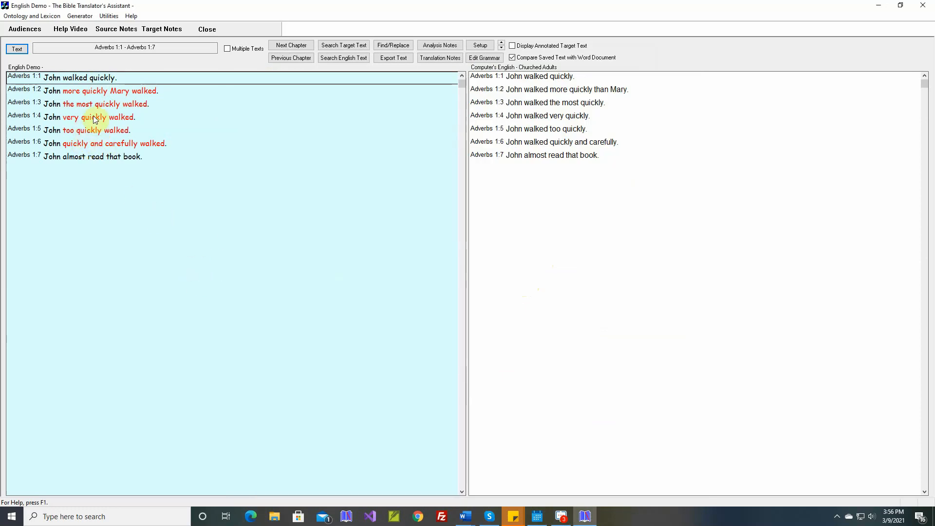
Regenerate verses Adverbs 1:1 through 1:7 and reopen the saved target text to compare it with the Word document.
{"action": "left_click", "coordinate": [79, 15]}
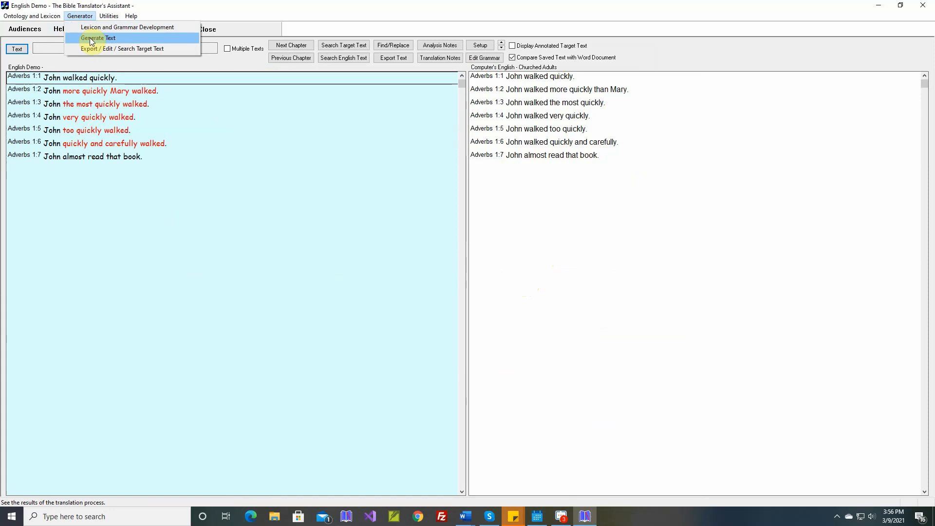
{"action": "left_click", "coordinate": [90, 37]}
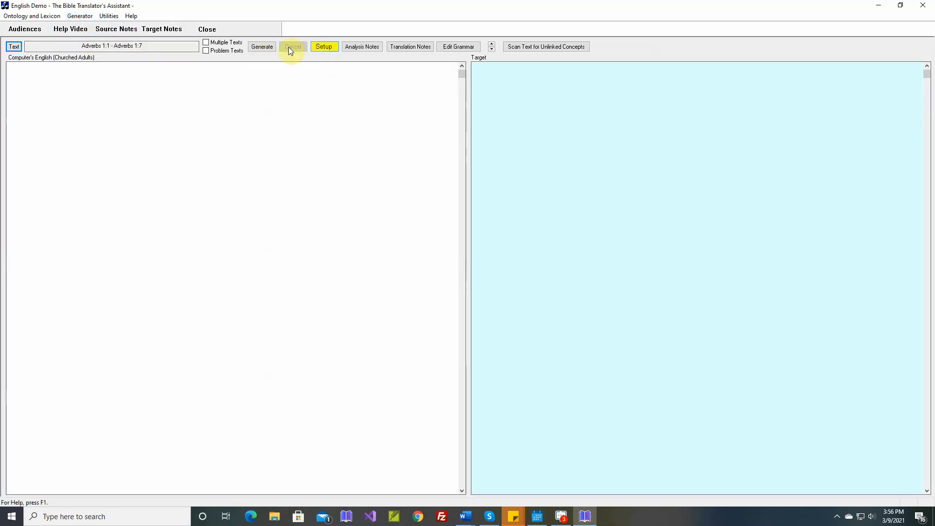
{"action": "left_click", "coordinate": [266, 47]}
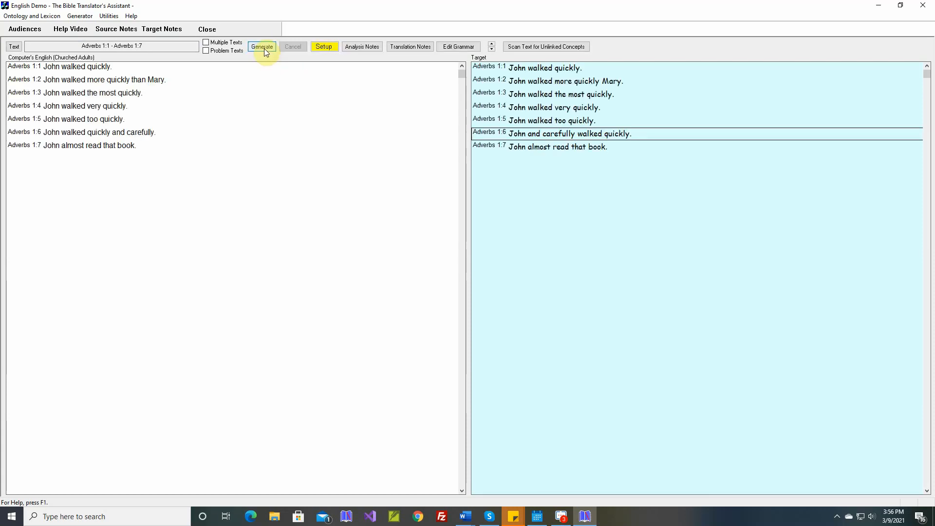
{"action": "left_click", "coordinate": [80, 16]}
{"action": "left_click", "coordinate": [98, 49]}
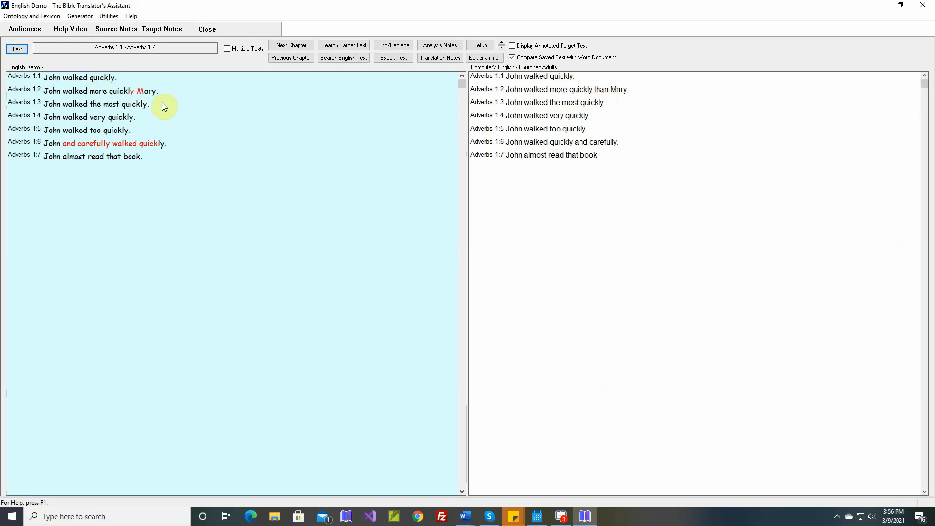
Display verse Adverbs 1:2 from the saved target text in the Lexicon and Grammar Development view and examine its structure.
{"action": "right_click", "coordinate": [143, 92]}
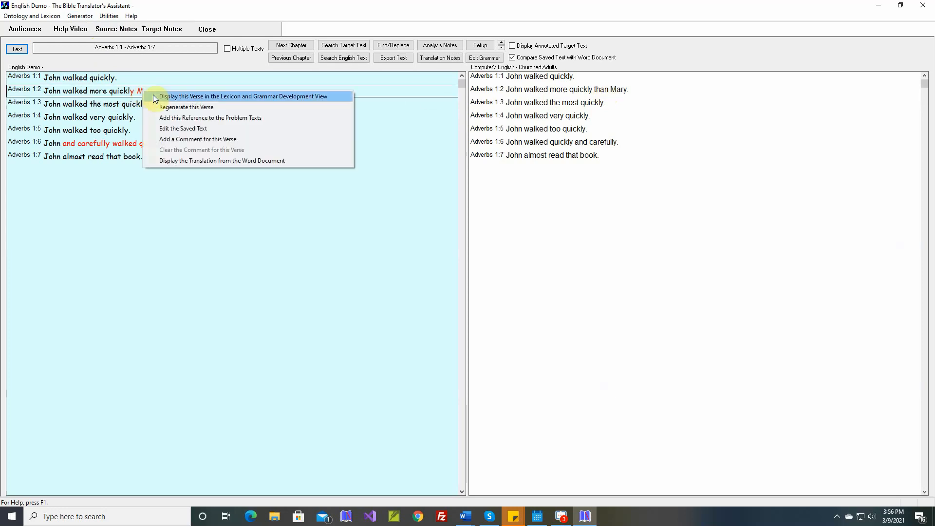
{"action": "left_click", "coordinate": [165, 96]}
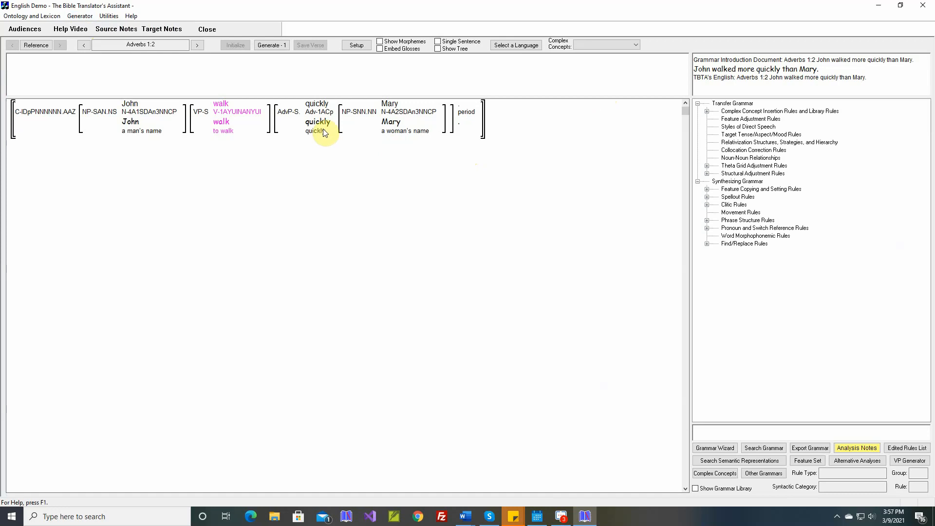
{"action": "mouse_move", "coordinate": [321, 112]}
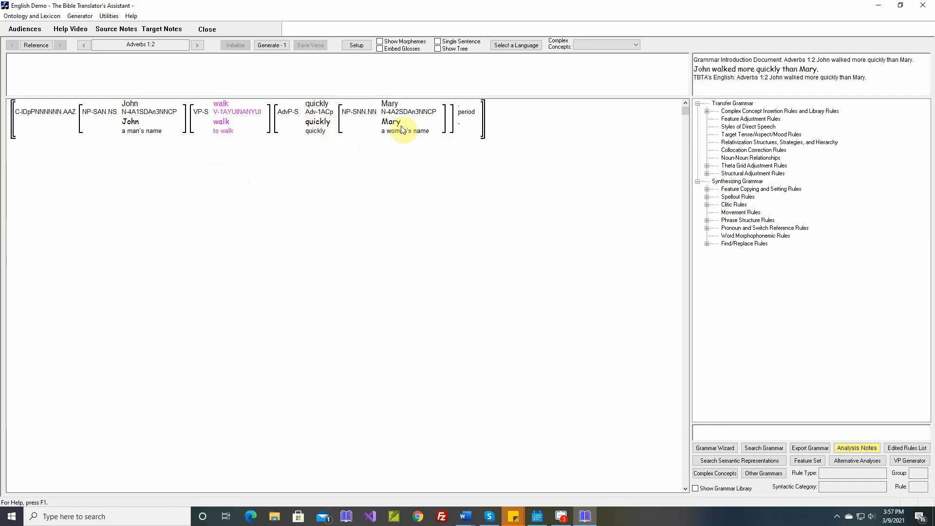
Create a new group of rules named "Adverb Issues" under the Structural Adjustment Rules.
{"action": "left_click", "coordinate": [709, 174]}
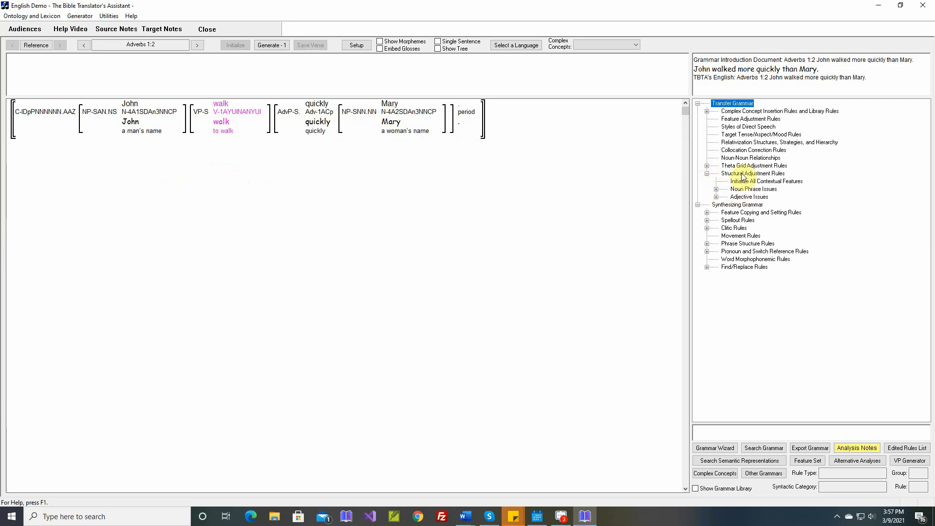
{"action": "double_click", "coordinate": [743, 175]}
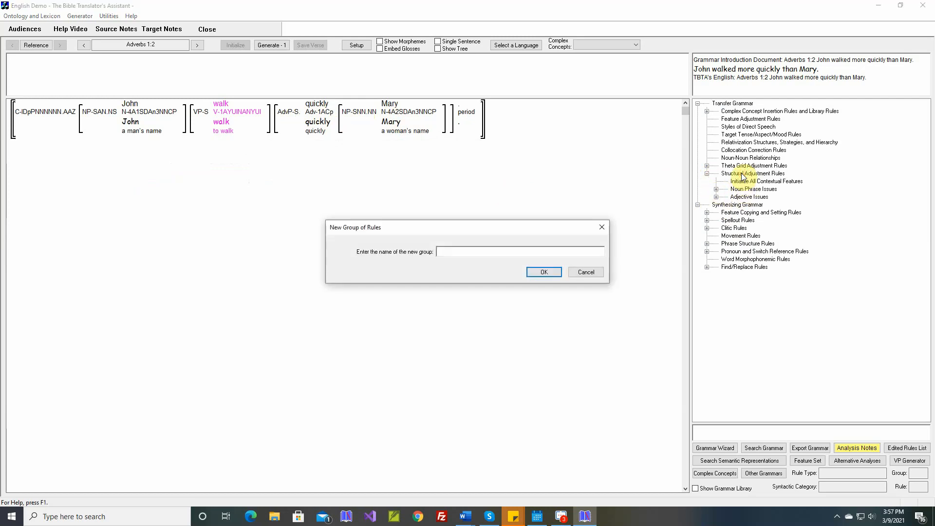
{"action": "type", "text": "Adverb Issues"}
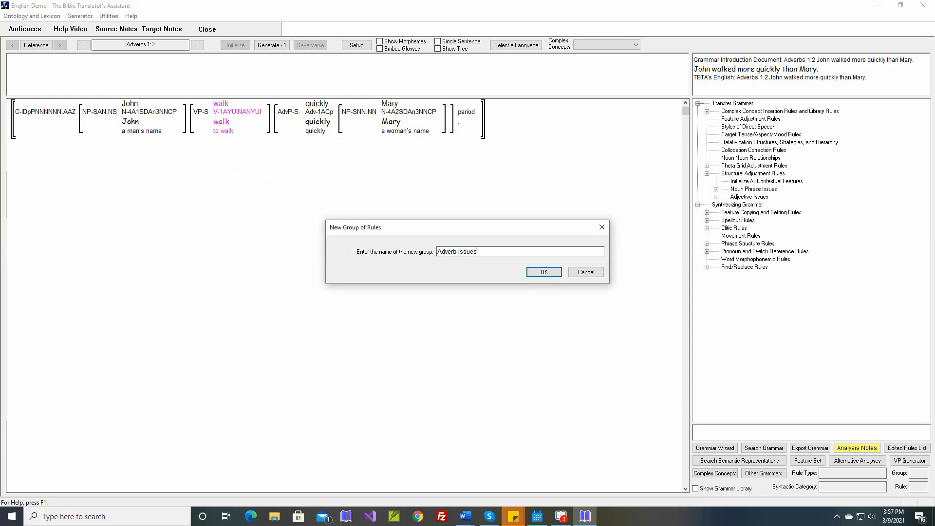
{"action": "key", "text": "Return"}
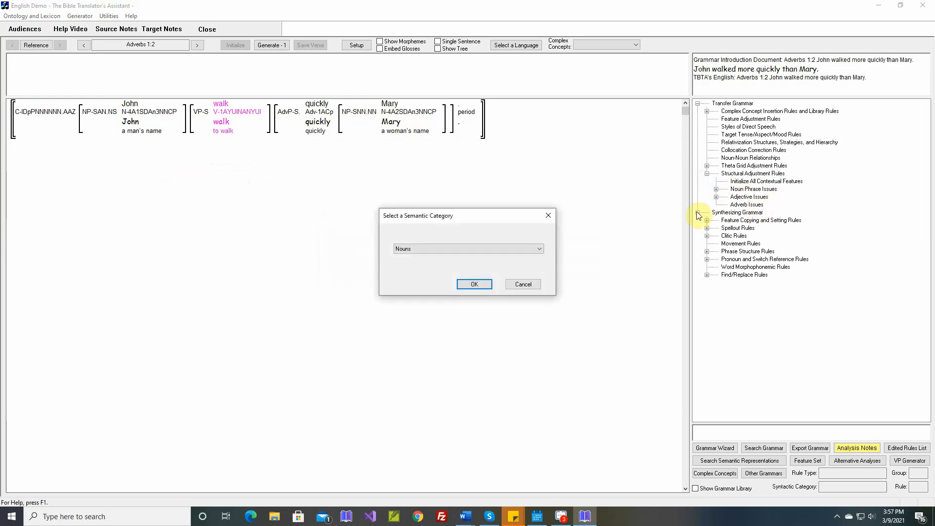
Start a structural adjustment rule in Adverb Issues for the Adverbs category, named "Adverbs in Comparative constructions need than".
{"action": "left_click", "coordinate": [435, 250]}
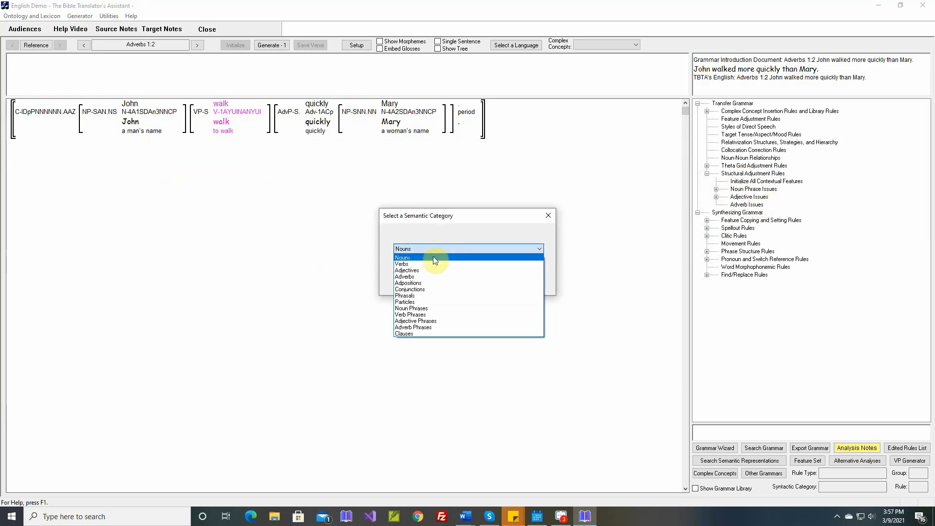
{"action": "left_click", "coordinate": [428, 276]}
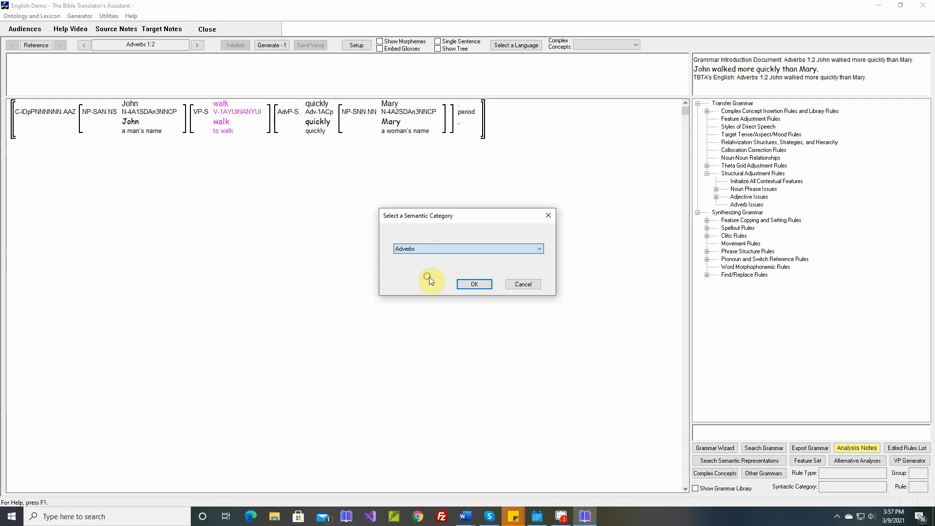
{"action": "left_click", "coordinate": [474, 285]}
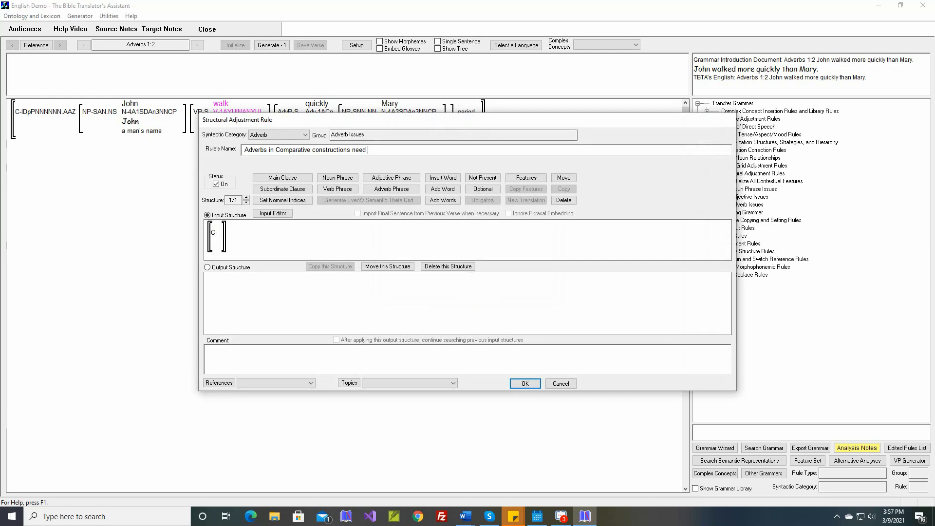
{"action": "type", "text": "than"}
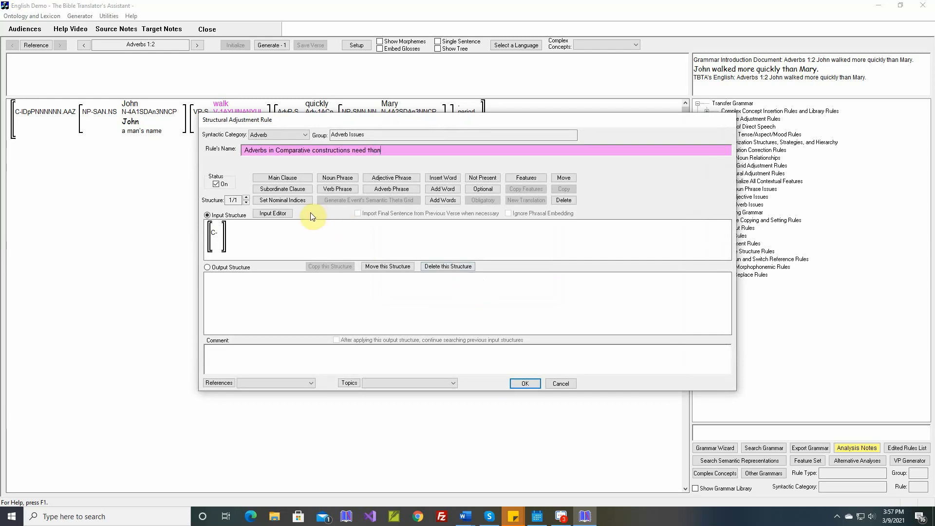
Define the rule's input structure as "(advp adv (np ))", an adverb phrase with an adverb and an embedded noun phrase.
{"action": "left_click", "coordinate": [279, 214]}
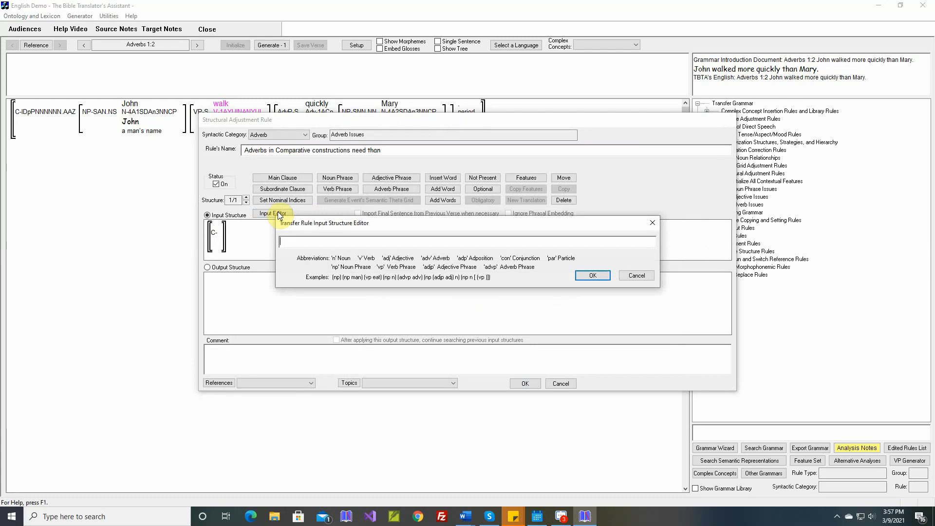
{"action": "type", "text": "(advp adv (np"}
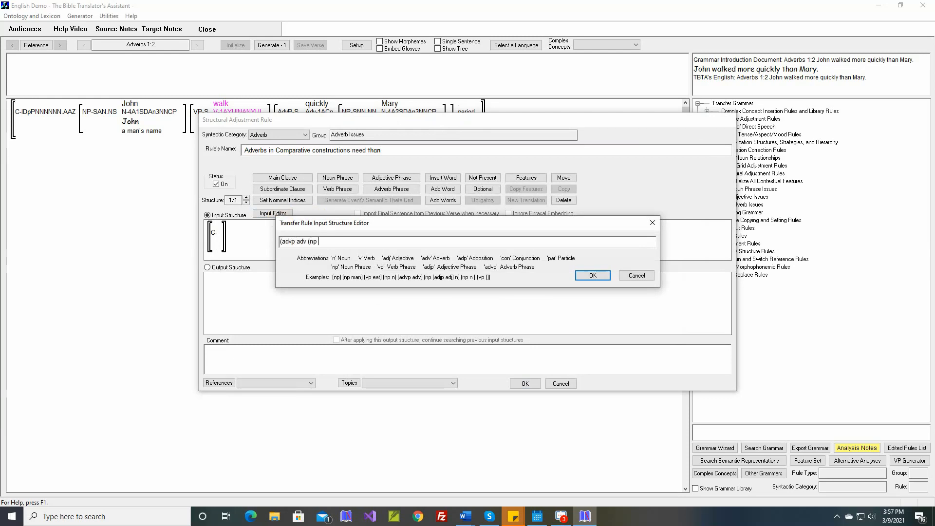
{"action": "type", "text": " ))"}
{"action": "key", "text": "Return"}
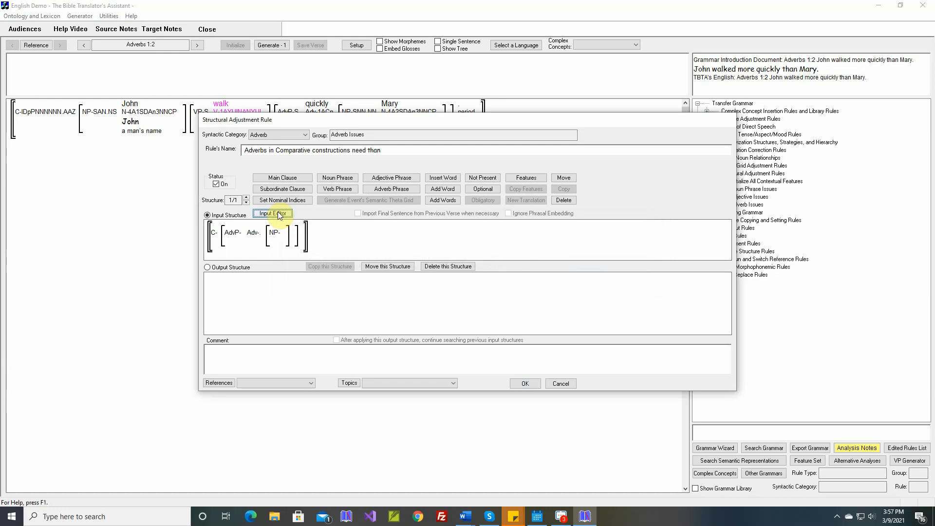
Restrict the adverb in the rule's input structure to the Comparative value of the Degree feature.
{"action": "left_click", "coordinate": [516, 180]}
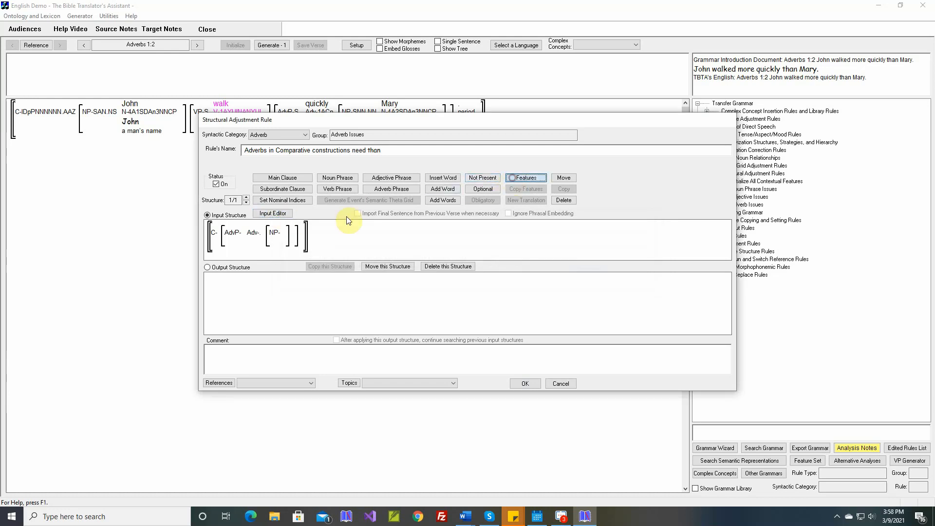
{"action": "left_click", "coordinate": [254, 233]}
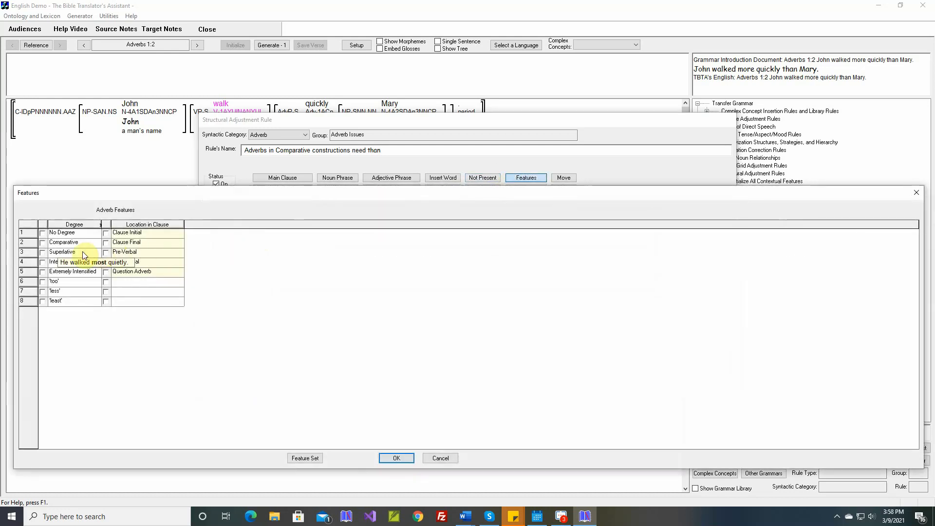
{"action": "left_click", "coordinate": [42, 243]}
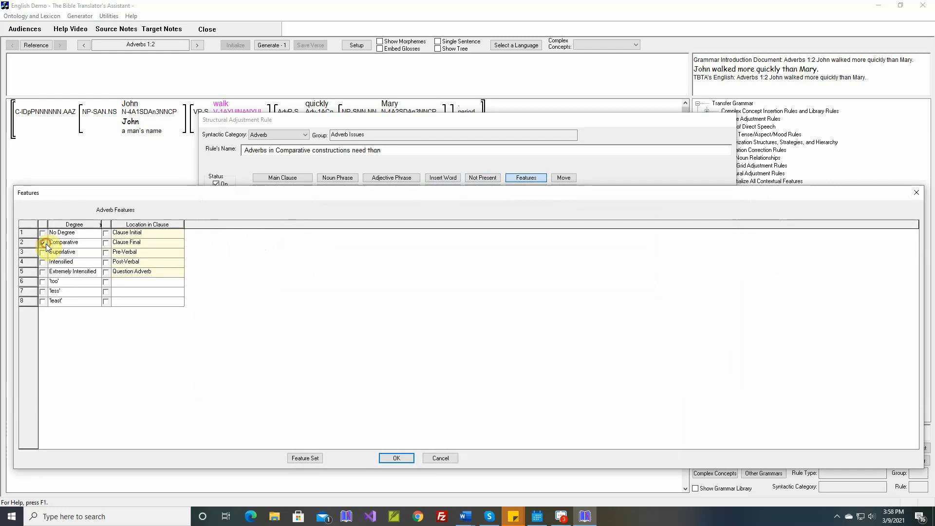
{"action": "left_click", "coordinate": [387, 456]}
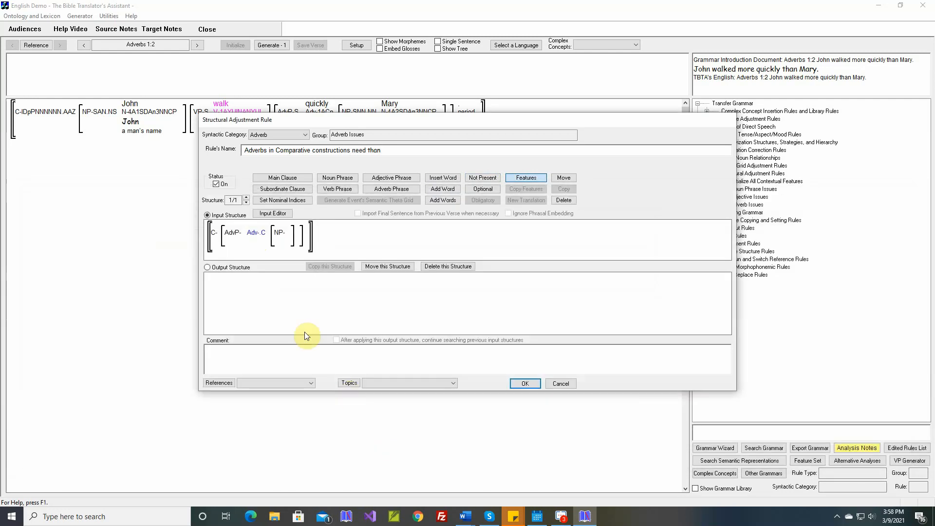
Insert the target word "than" into the output structure's embedded noun phrase, with the tag and gloss "Comparison Marker".
{"action": "left_click", "coordinate": [235, 271]}
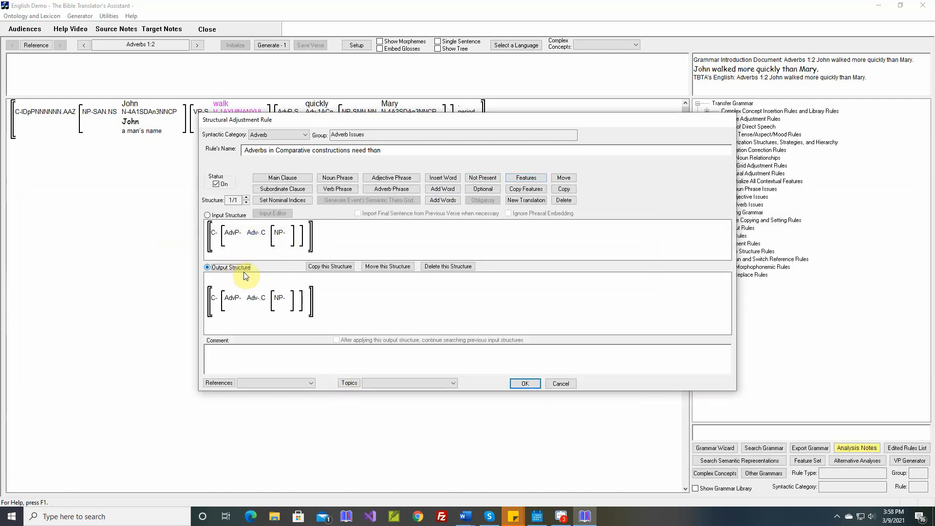
{"action": "left_click", "coordinate": [455, 179]}
{"action": "left_click", "coordinate": [288, 299]}
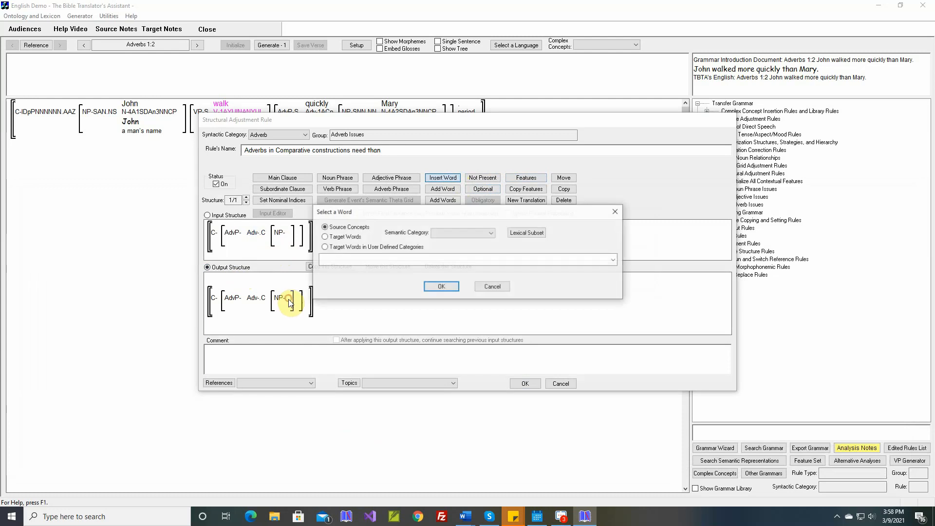
{"action": "left_click", "coordinate": [355, 248]}
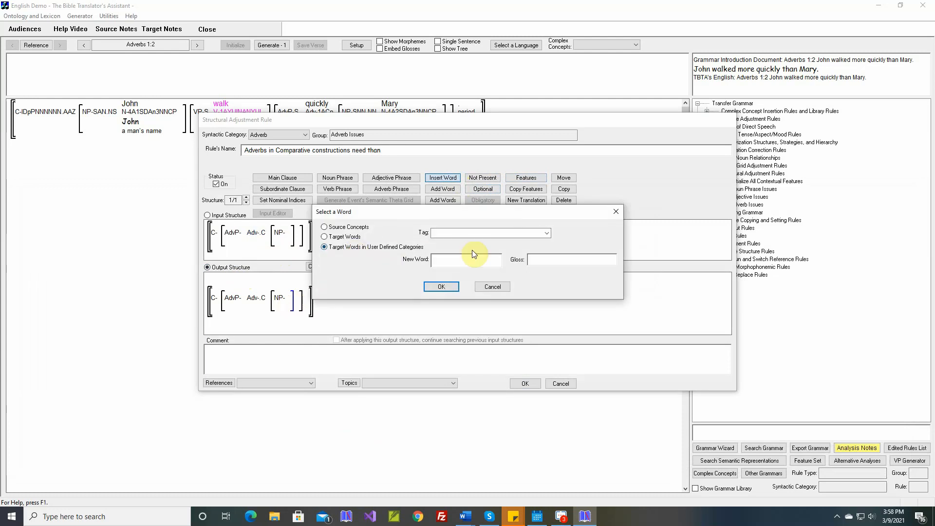
{"action": "left_click", "coordinate": [547, 234]}
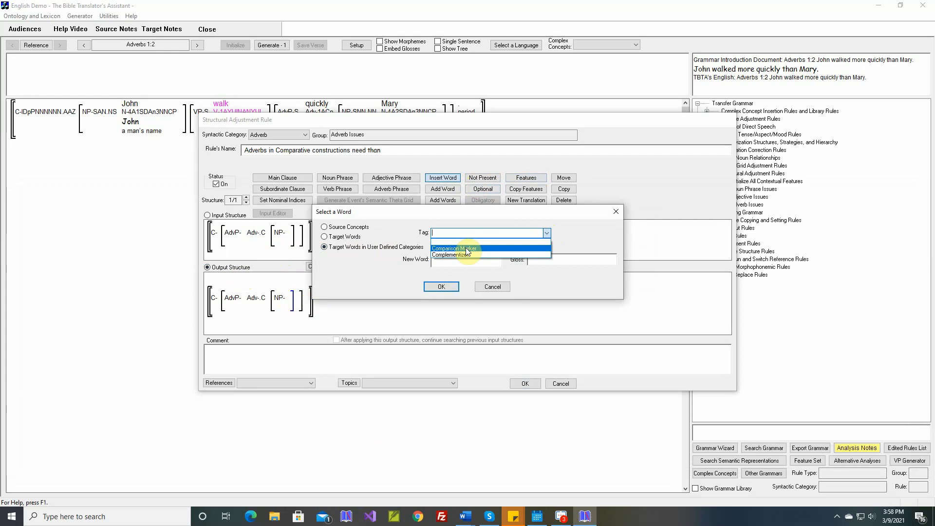
{"action": "left_click", "coordinate": [465, 250]}
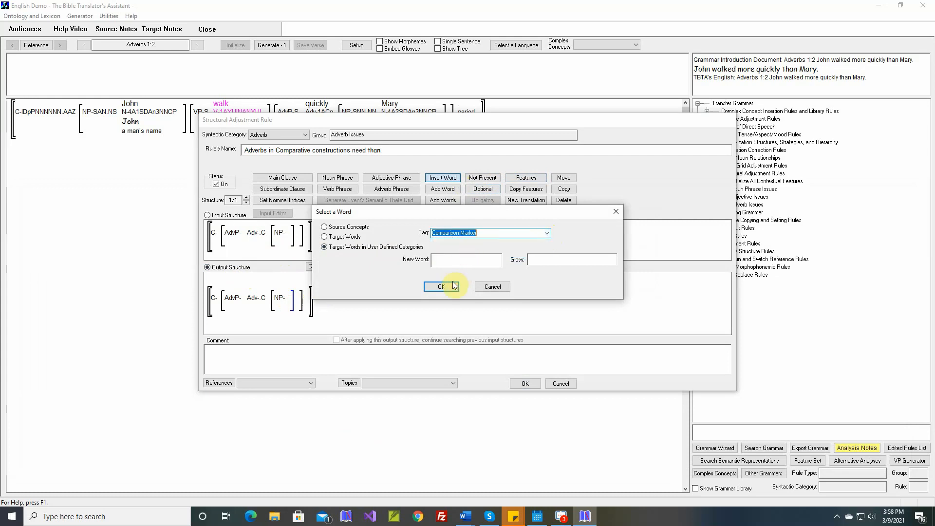
{"action": "left_click", "coordinate": [453, 263]}
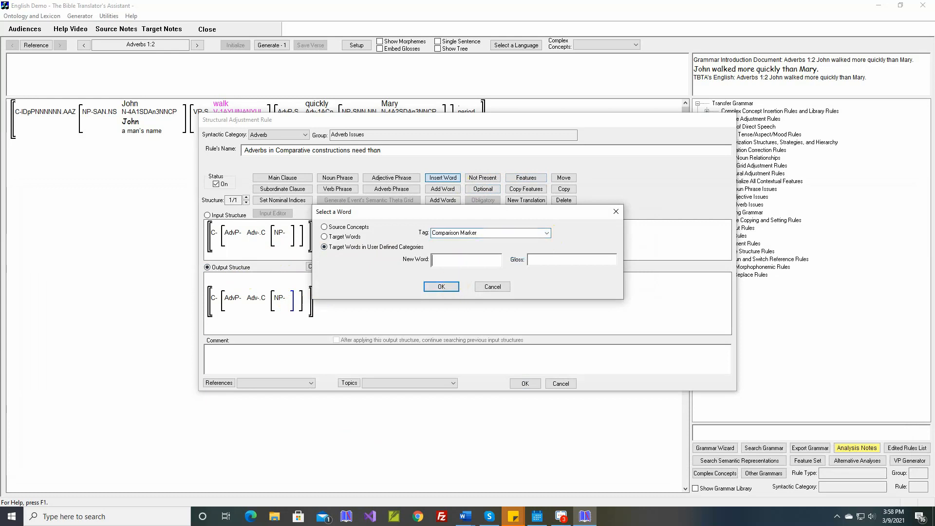
{"action": "type", "text": "than"}
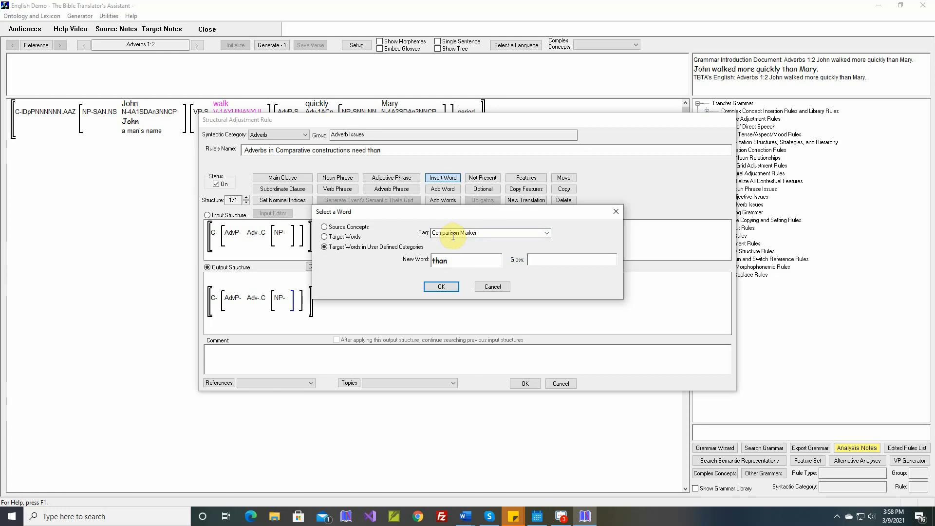
{"action": "left_click", "coordinate": [539, 260]}
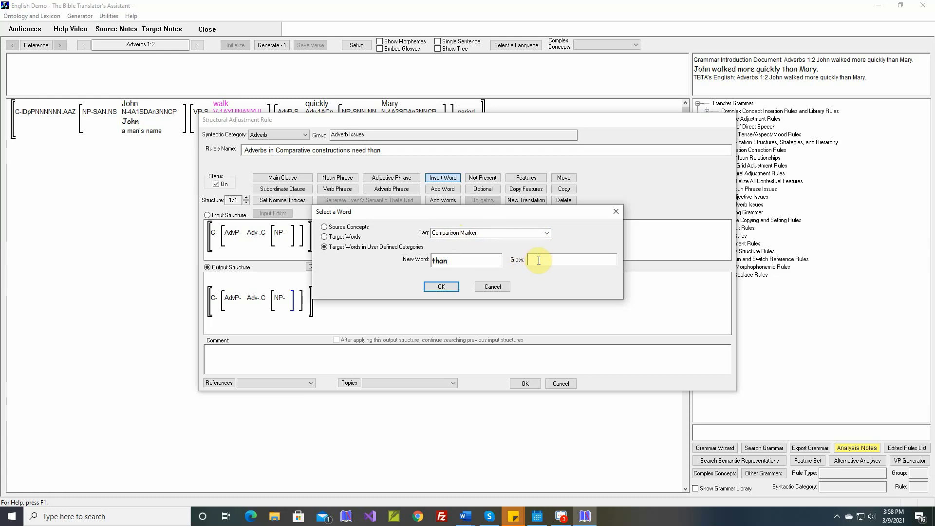
{"action": "type", "text": "Comparison Marker"}
{"action": "left_click", "coordinate": [441, 287]}
Add the Adverbs 1:2 example from the selected Word document as the rule's comment and save the rule.
{"action": "right_click", "coordinate": [412, 351]}
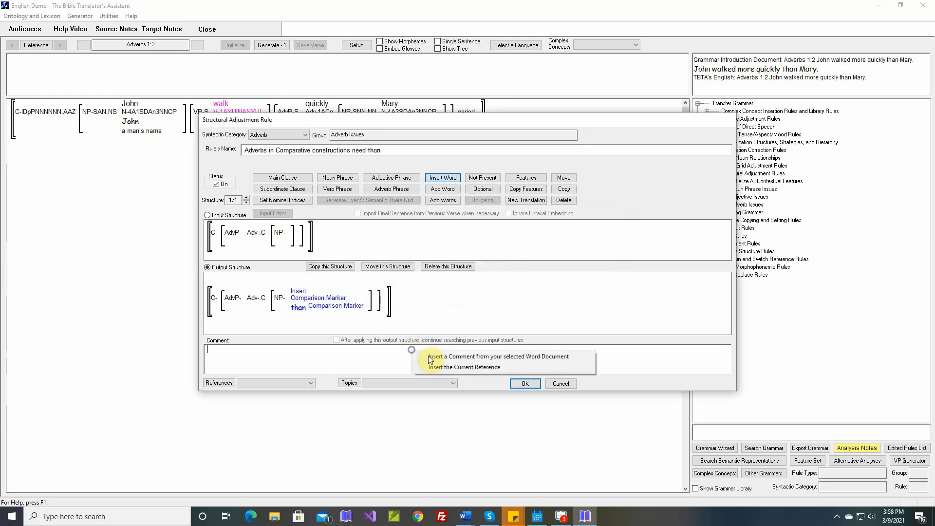
{"action": "left_click", "coordinate": [440, 358]}
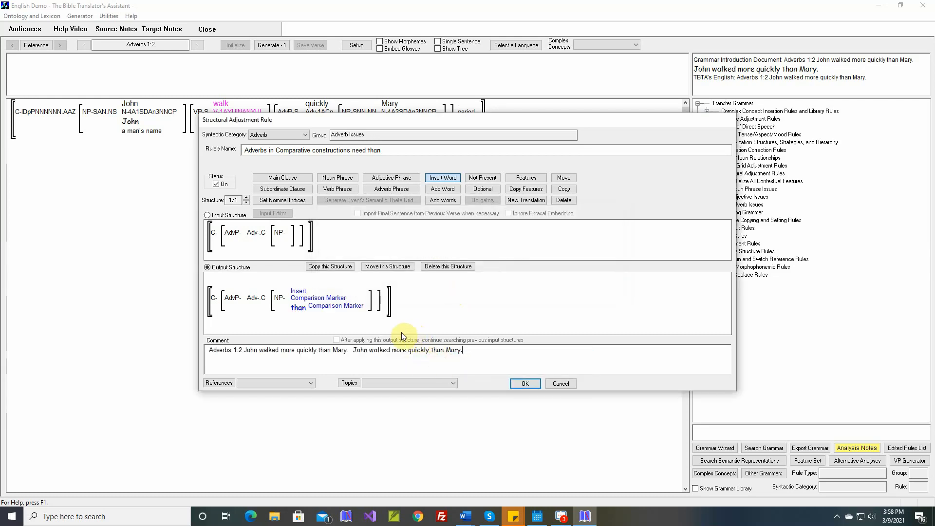
{"action": "left_click", "coordinate": [522, 384]}
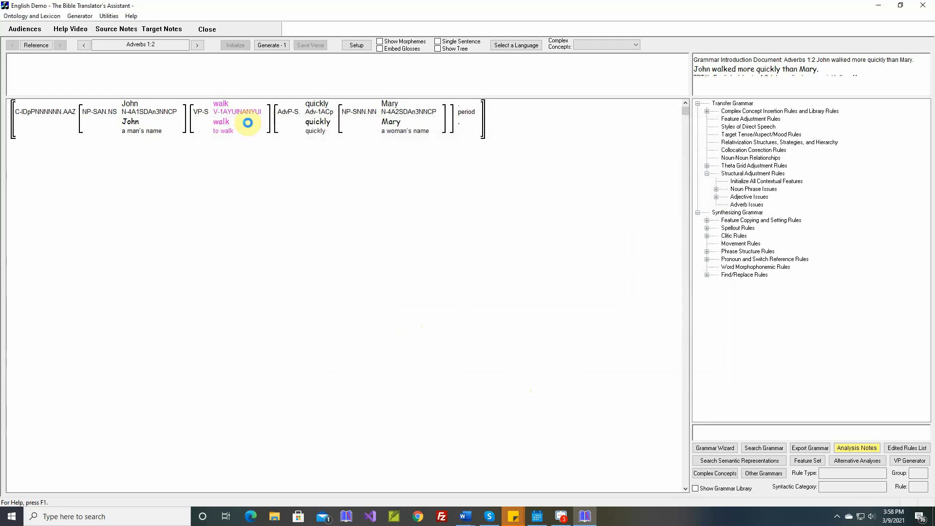
Generate verse Adverbs 1:2 with the new comparative rule and save the generated verse.
{"action": "left_click", "coordinate": [271, 44]}
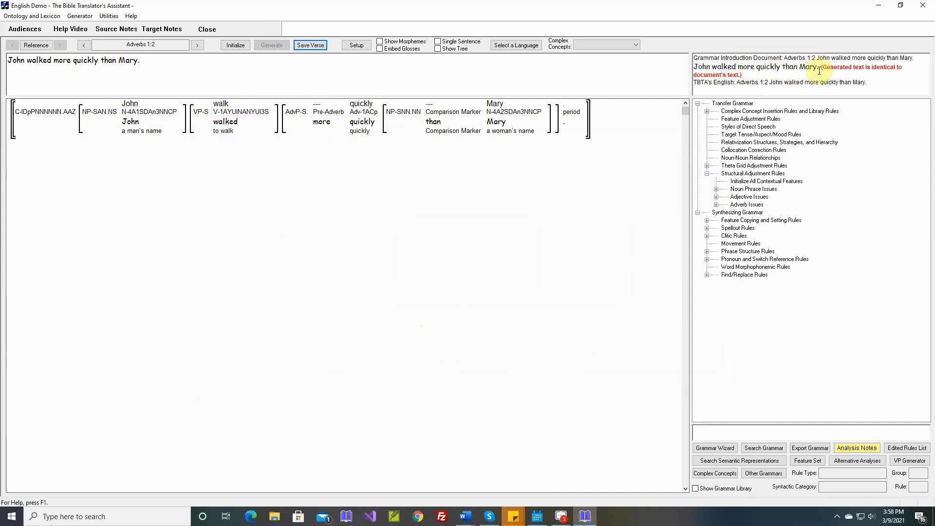
{"action": "left_click", "coordinate": [312, 45]}
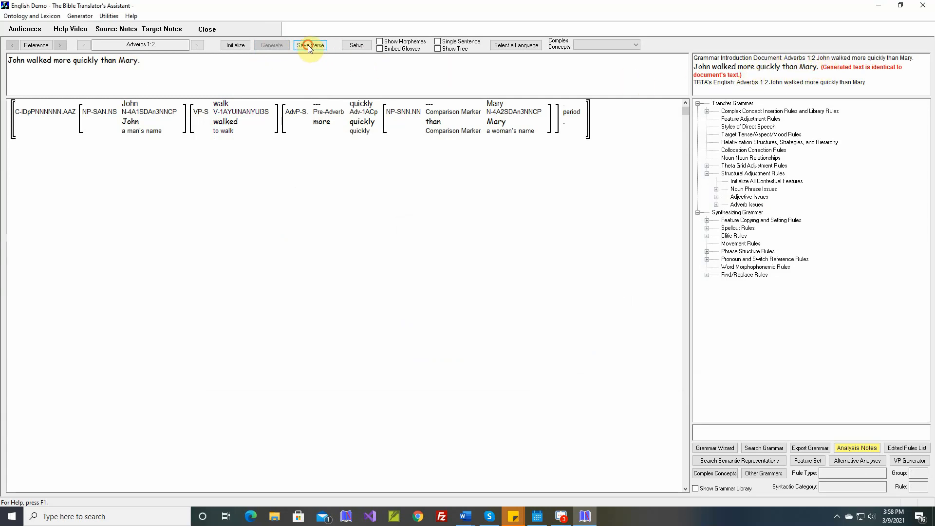
Check the saved Adverbs text for differences from the Word document and display verse Adverbs 1:6 in the Lexicon and Grammar Development view.
{"action": "left_click", "coordinate": [80, 18]}
{"action": "left_click", "coordinate": [95, 50]}
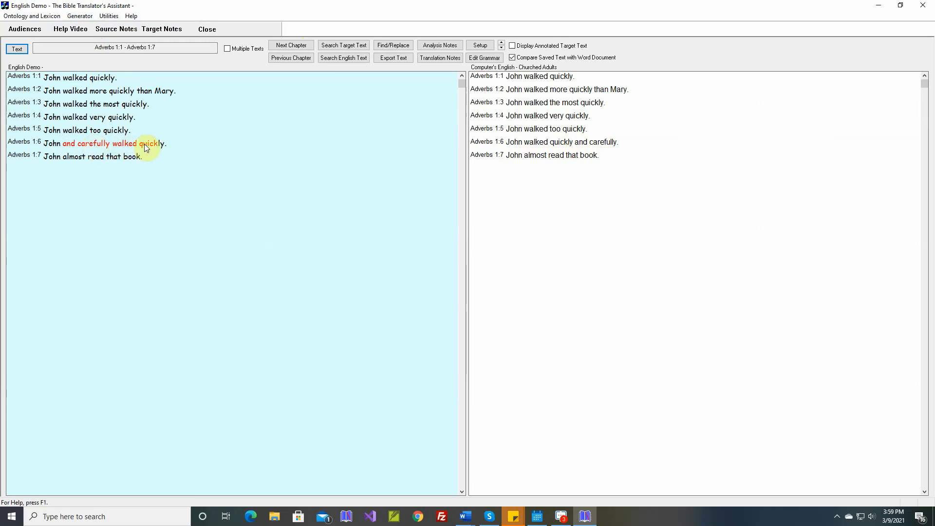
{"action": "right_click", "coordinate": [107, 144]}
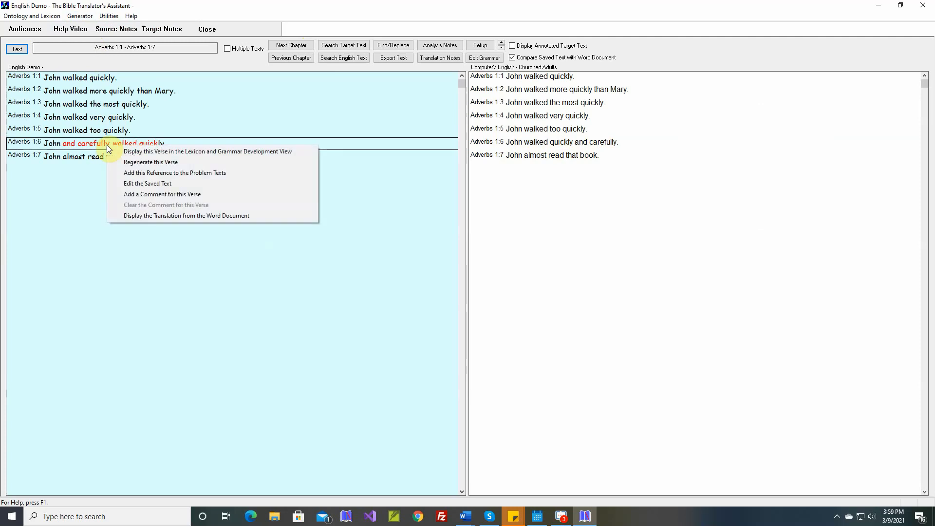
{"action": "left_click", "coordinate": [149, 152]}
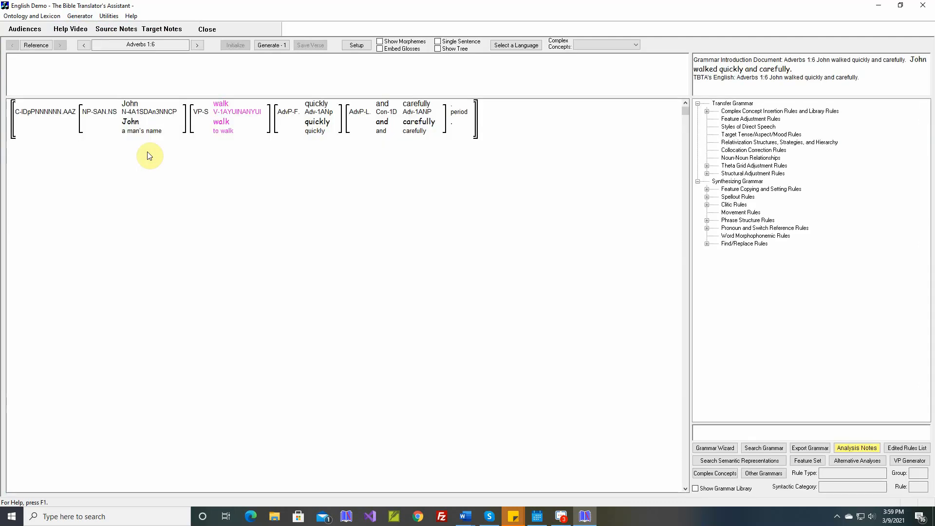
{"action": "mouse_move", "coordinate": [329, 116]}
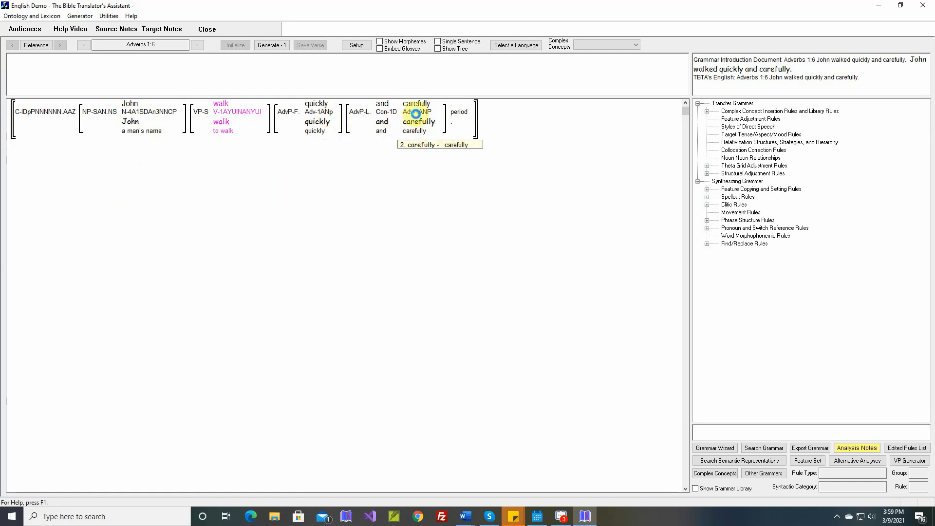
{"action": "mouse_move", "coordinate": [422, 115]}
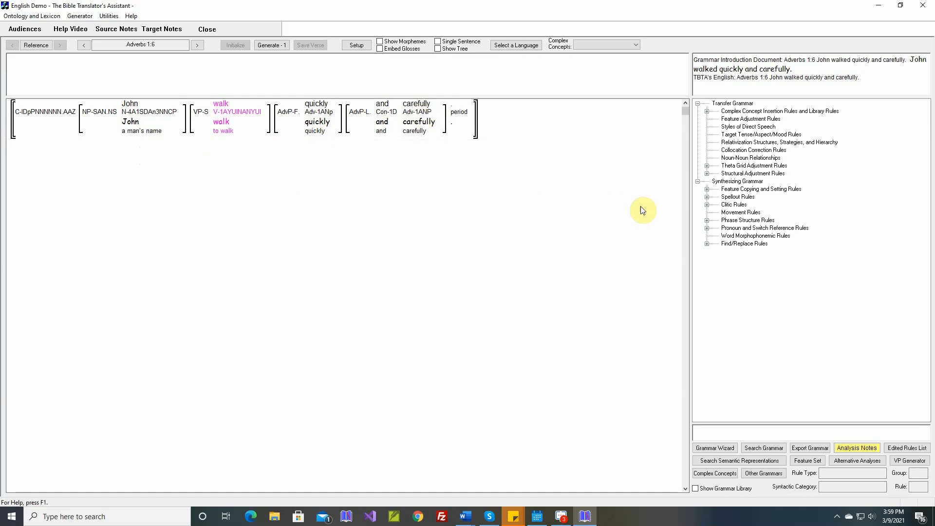
Build a transfer rule input structure from the adverbs "quickly" and "carefully" with their phrases, and start a new rule in the Adverb Issues group.
{"action": "left_click", "coordinate": [706, 173]}
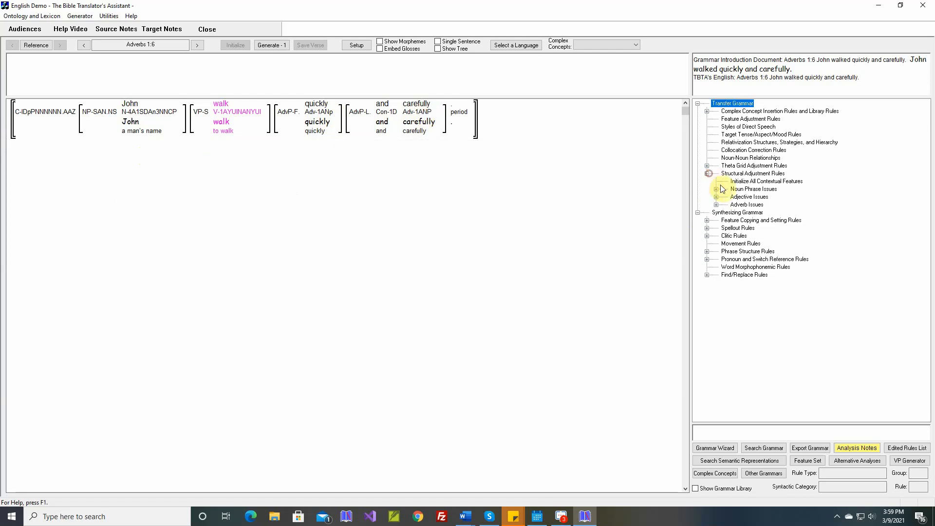
{"action": "left_click", "coordinate": [717, 205]}
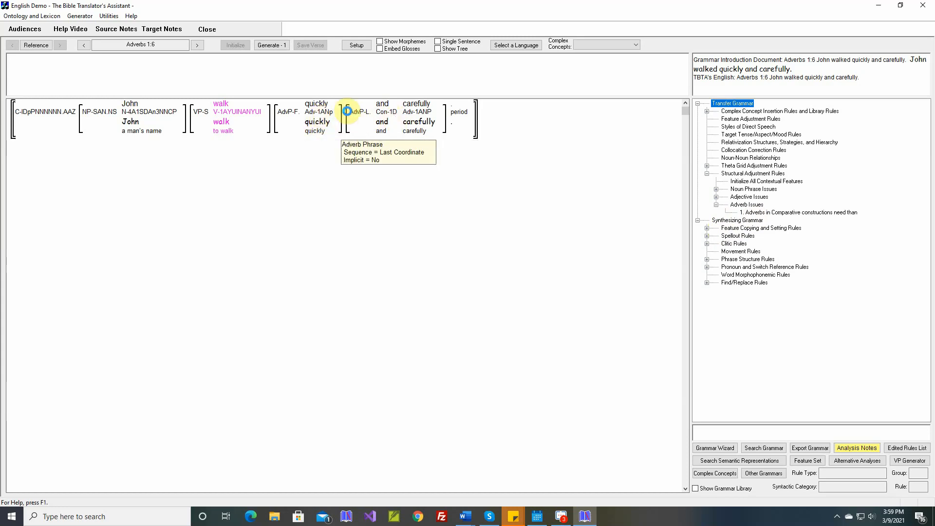
{"action": "mouse_move", "coordinate": [384, 117]}
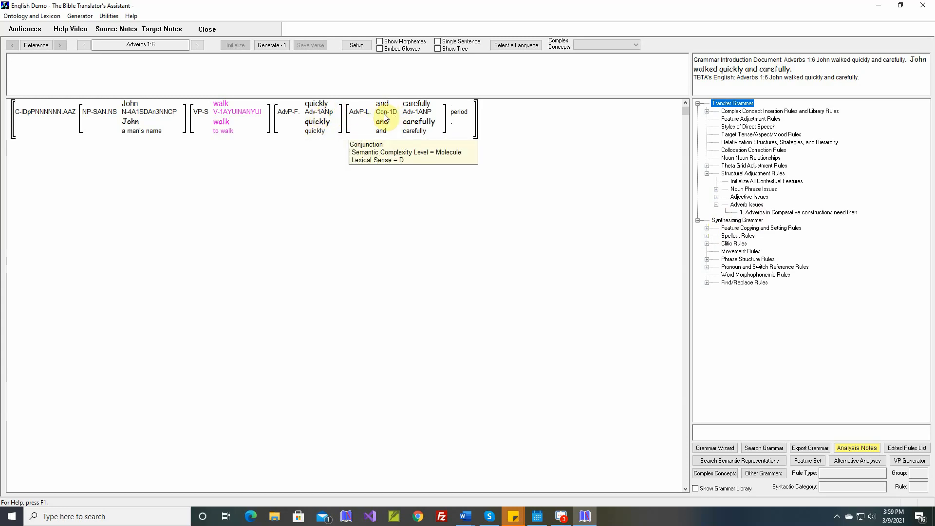
{"action": "right_click", "coordinate": [322, 117]}
{"action": "left_click", "coordinate": [366, 216]}
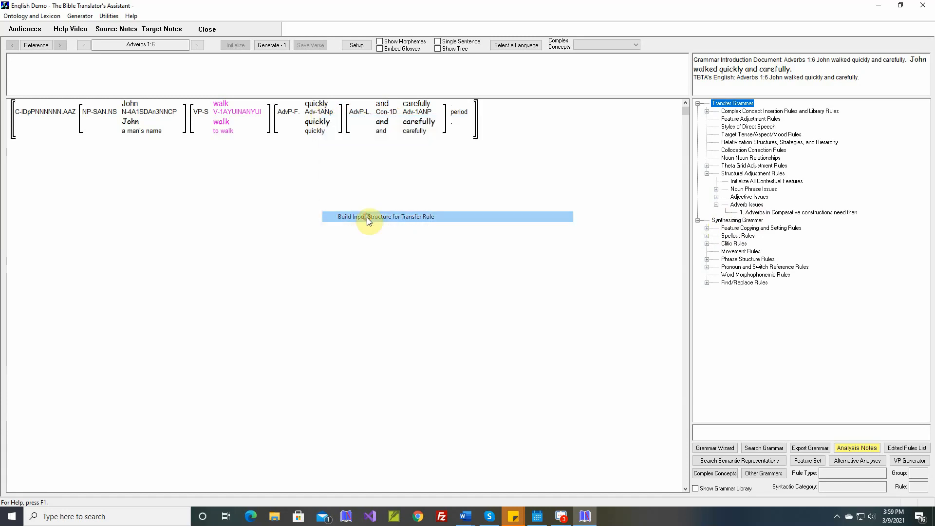
{"action": "mouse_move", "coordinate": [317, 113]}
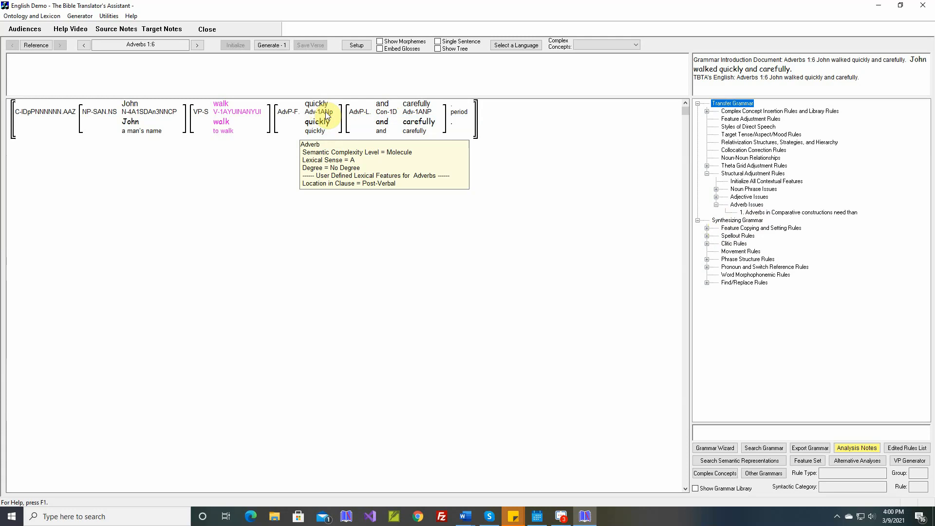
{"action": "left_click", "coordinate": [326, 114]}
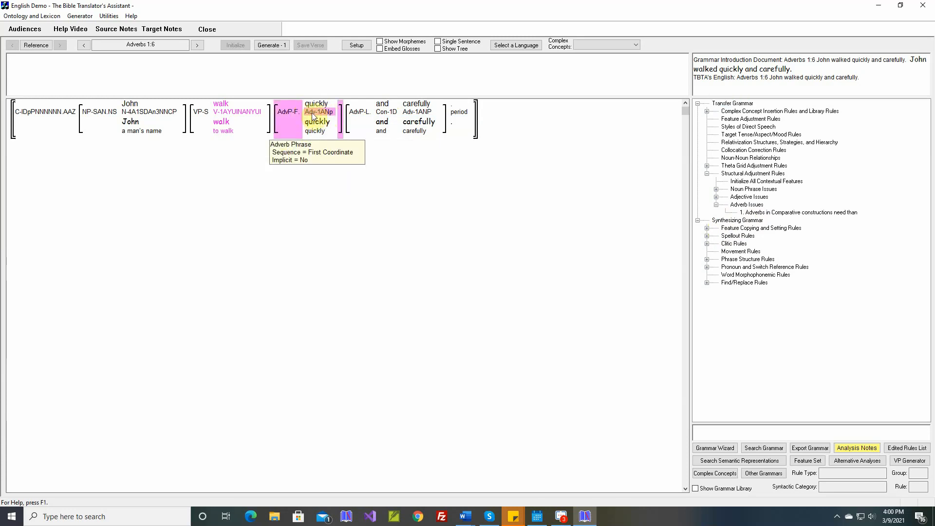
{"action": "left_click", "coordinate": [417, 113]}
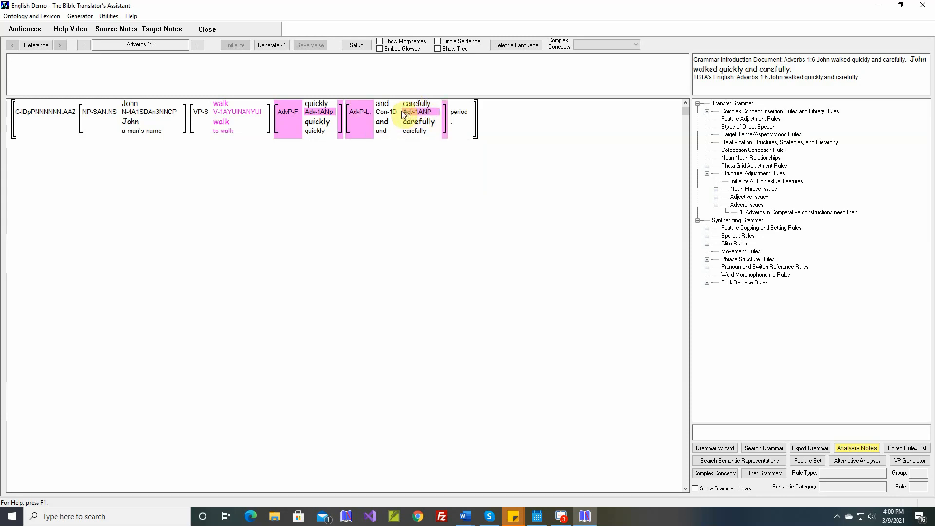
{"action": "mouse_move", "coordinate": [431, 119]}
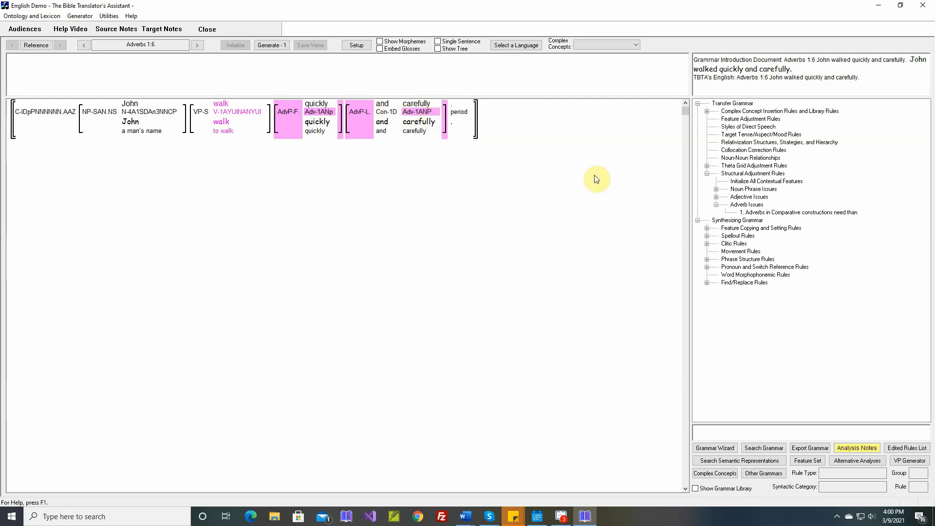
{"action": "double_click", "coordinate": [746, 212]}
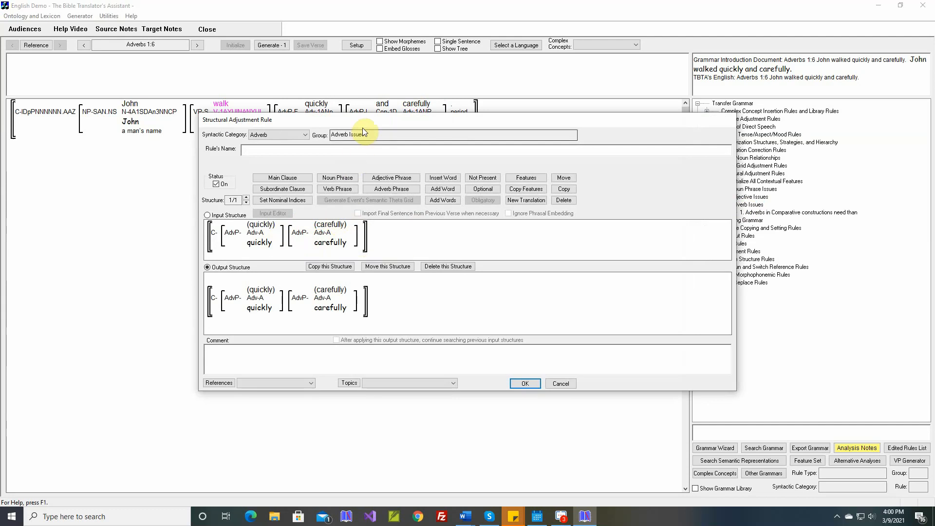
{"action": "left_click_drag", "start_coordinate": [364, 122], "coordinate": [369, 158]}
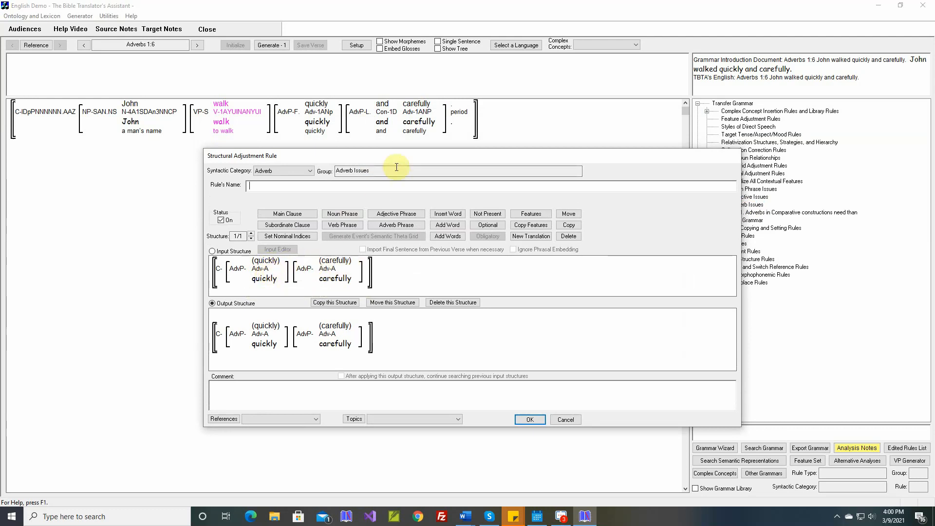
{"action": "left_click_drag", "start_coordinate": [402, 158], "coordinate": [410, 164]}
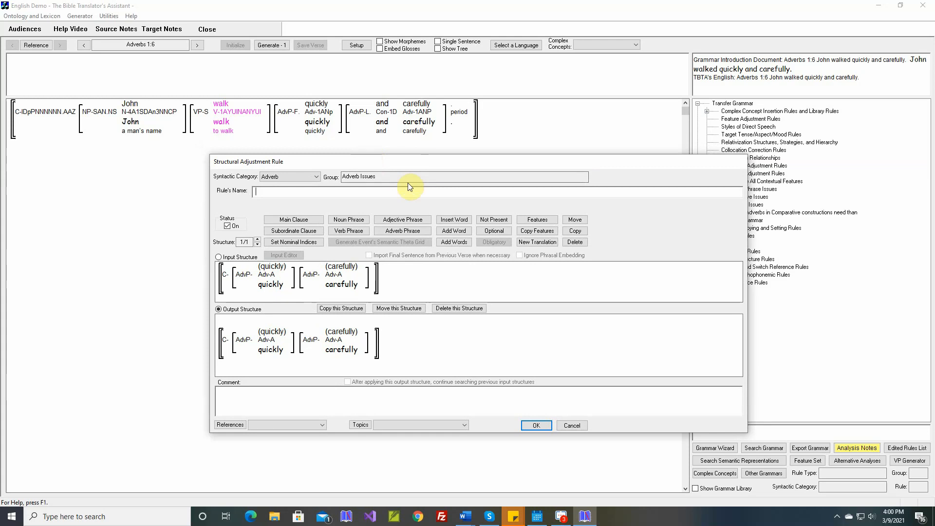
Restrict Location in Clause in the rule's input structure to Pre-Verbal for the first adverb and Post-Verbal for the second adverb.
{"action": "left_click", "coordinate": [537, 220]}
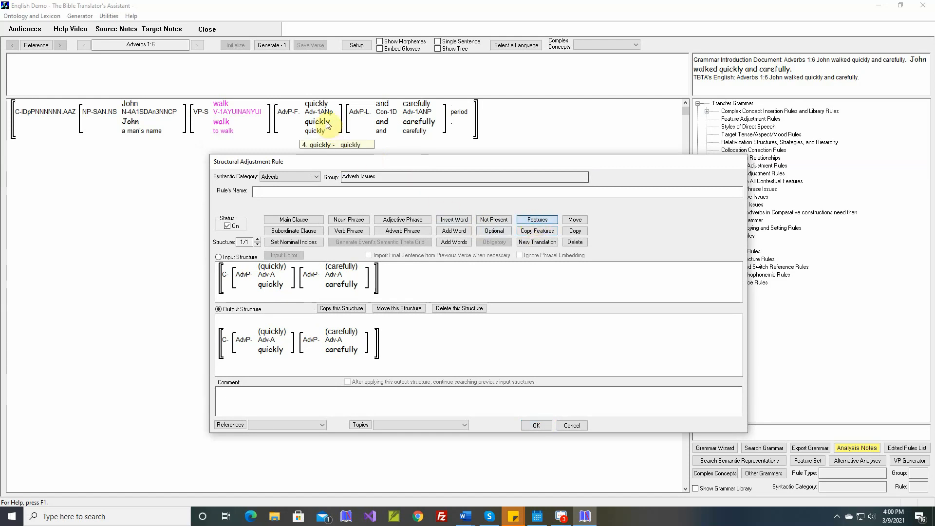
{"action": "left_click_drag", "start_coordinate": [355, 159], "coordinate": [361, 200]}
{"action": "mouse_move", "coordinate": [331, 119]}
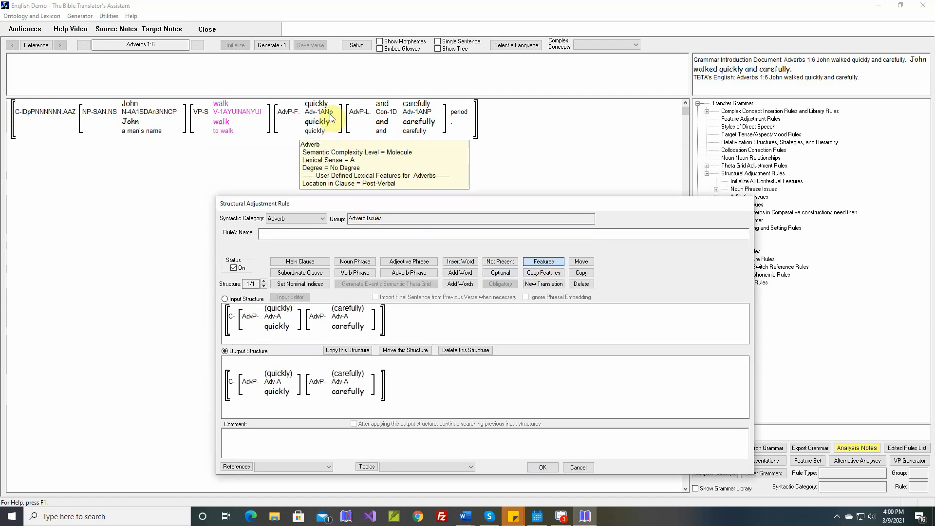
{"action": "mouse_move", "coordinate": [417, 115]}
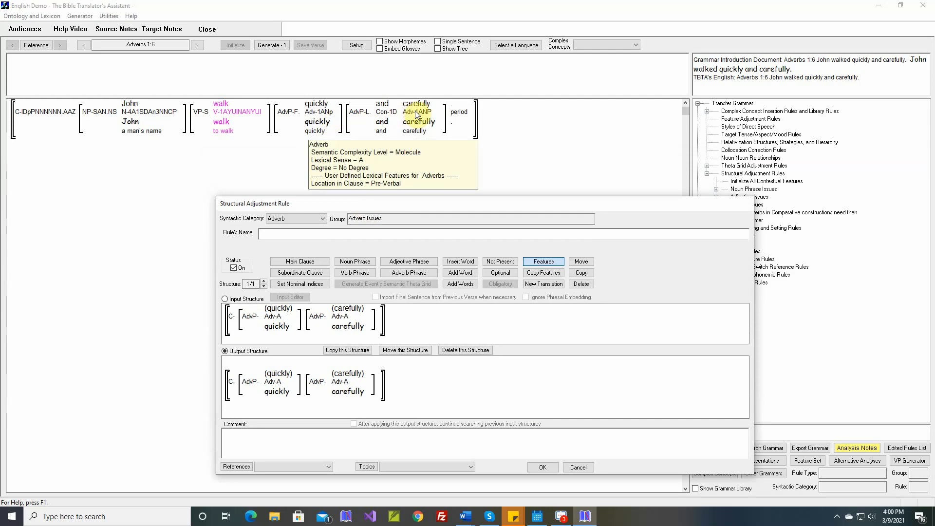
{"action": "double_click", "coordinate": [279, 316]}
{"action": "left_click", "coordinate": [106, 252]}
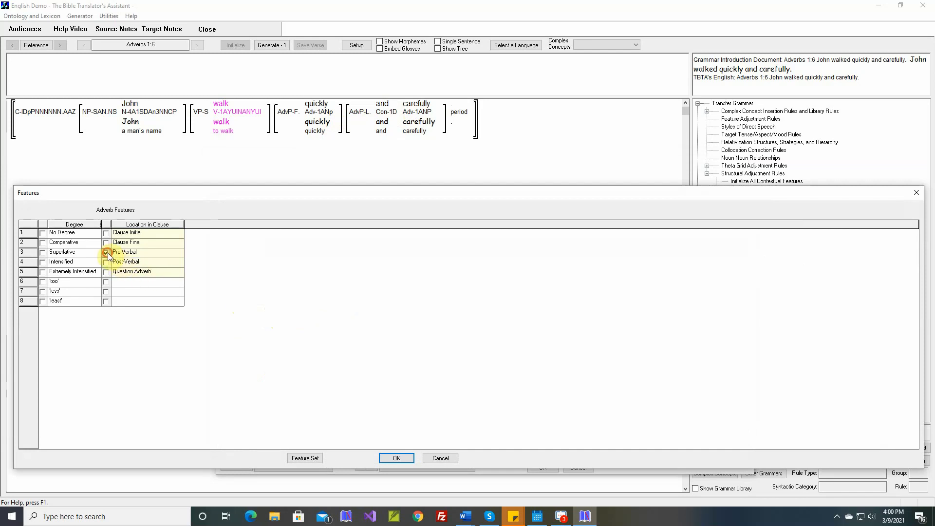
{"action": "left_click", "coordinate": [395, 458]}
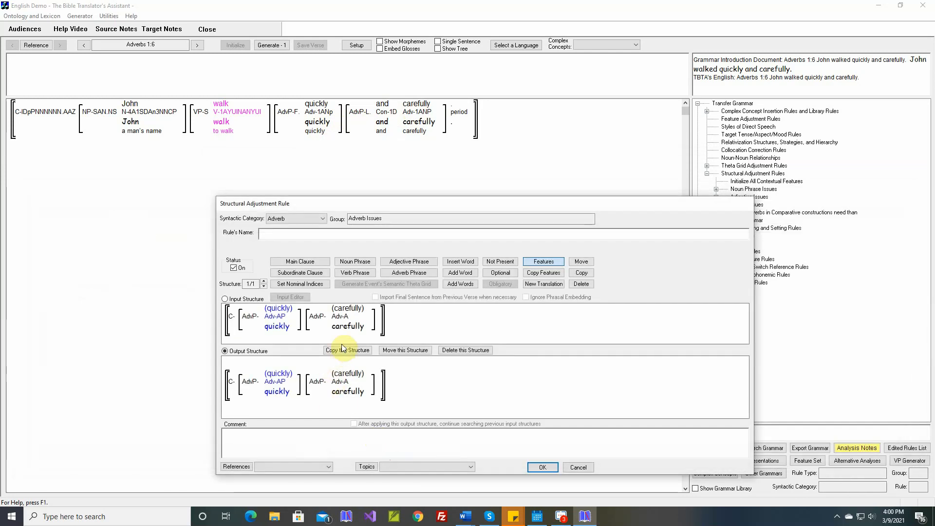
{"action": "double_click", "coordinate": [344, 317]}
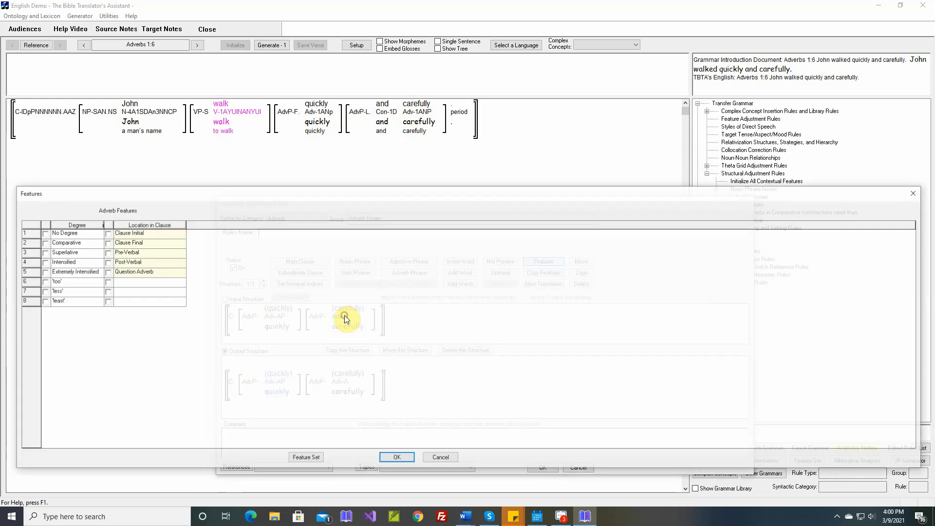
{"action": "left_click", "coordinate": [106, 262]}
{"action": "left_click", "coordinate": [396, 459]}
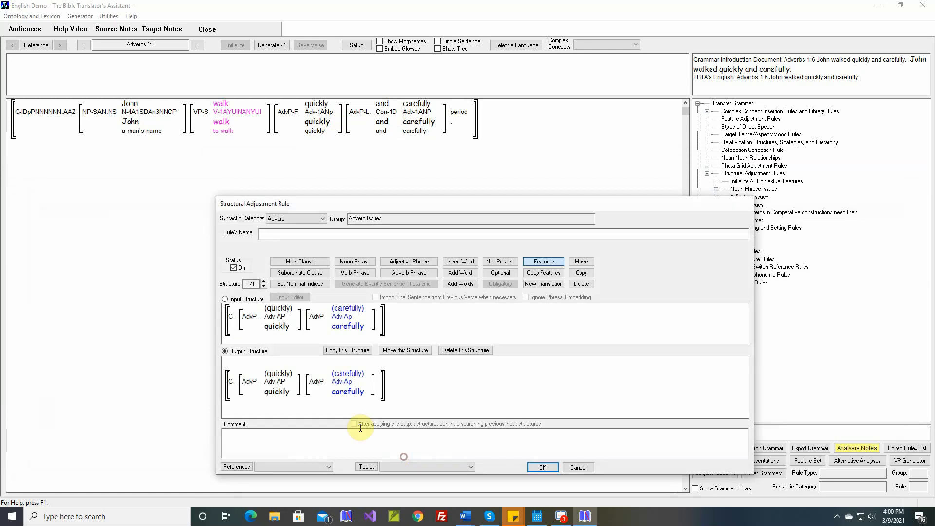
Set the first adverb's Location in Clause feature to Post-Verbal in the rule's output structure.
{"action": "double_click", "coordinate": [281, 385]}
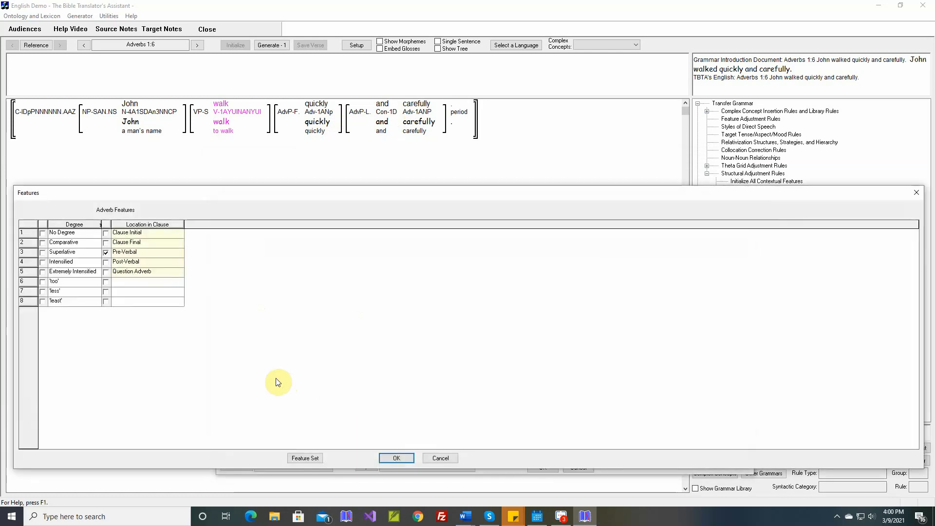
{"action": "left_click", "coordinate": [105, 262]}
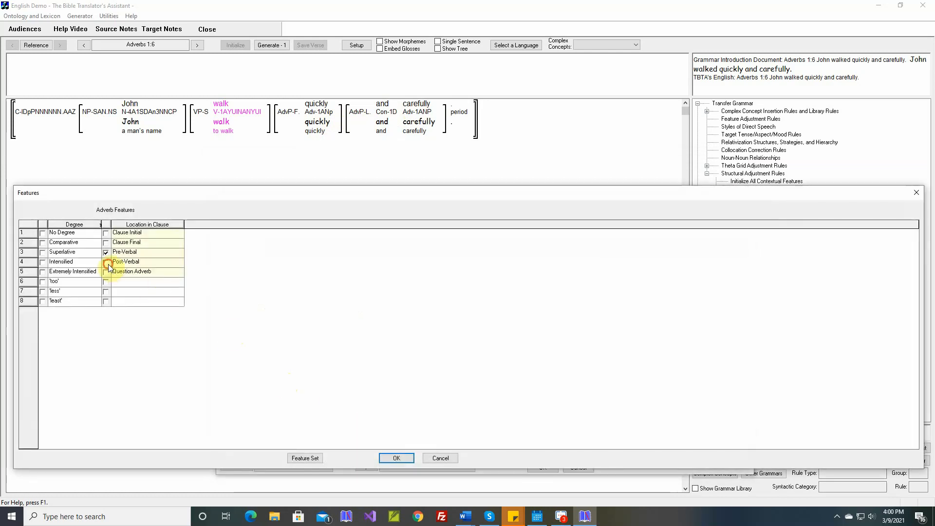
{"action": "left_click", "coordinate": [396, 458]}
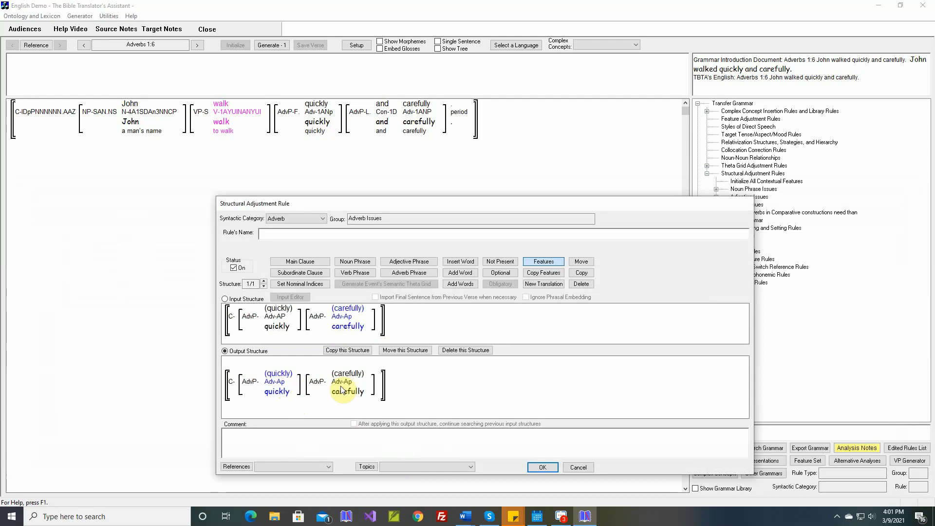
Add the Adverbs 1:6 Word document example as the rule's comment, name the rule "Move the position of certain adverbs in the clause" and save it.
{"action": "right_click", "coordinate": [357, 440]}
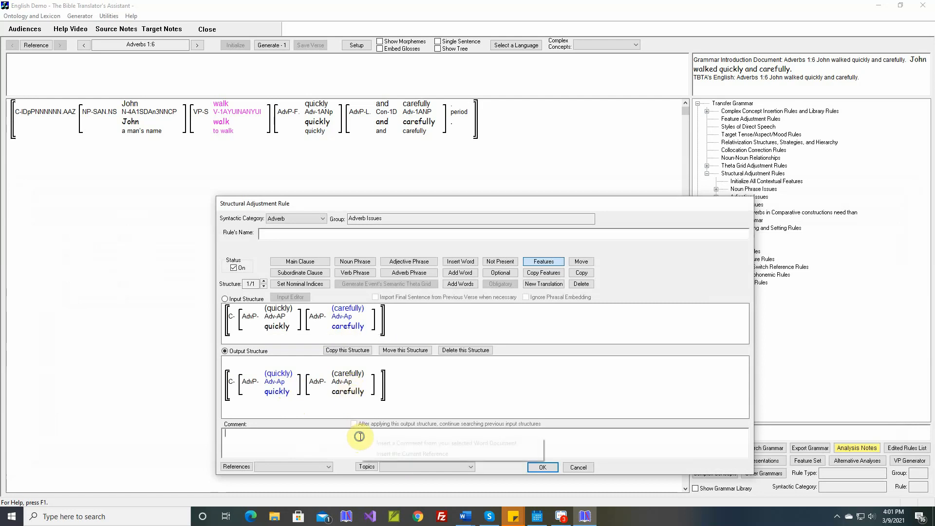
{"action": "left_click", "coordinate": [379, 444]}
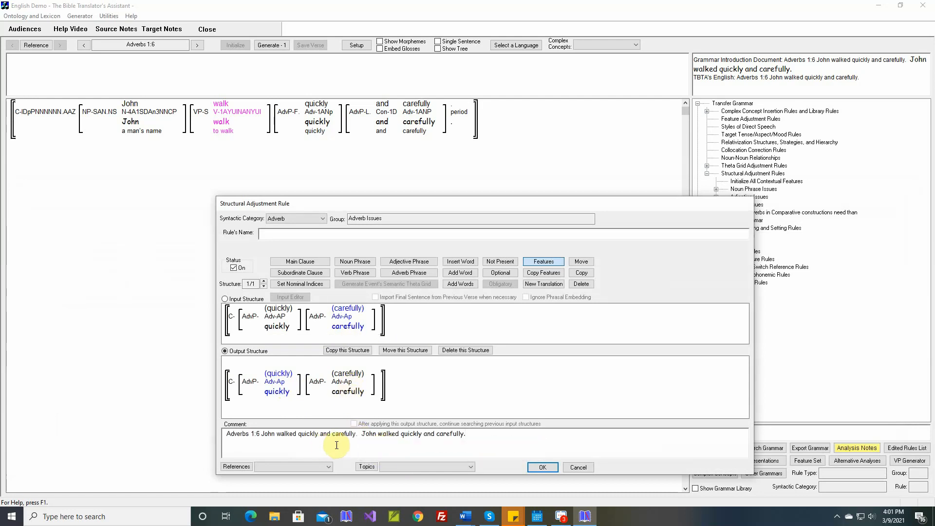
{"action": "left_click", "coordinate": [404, 235]}
{"action": "type", "text": "Move the position"}
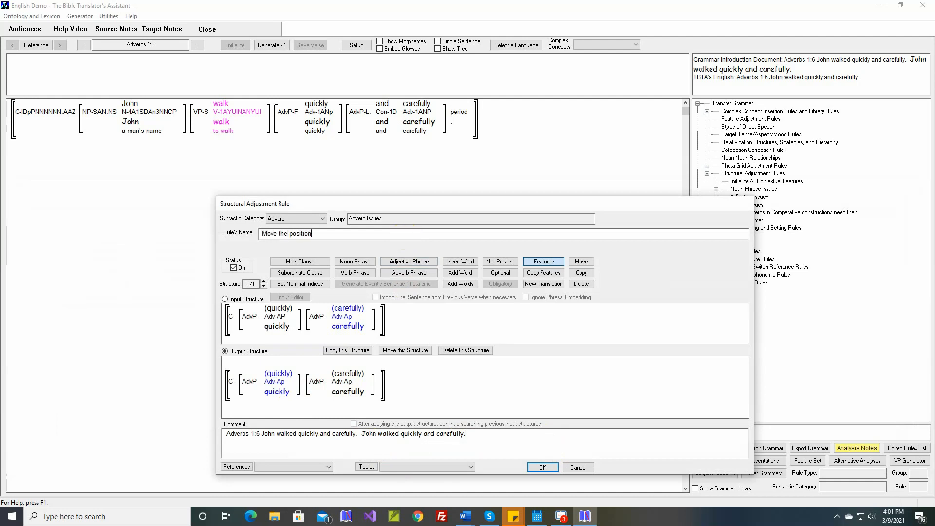
{"action": "type", "text": " of certain adverbs in the clause"}
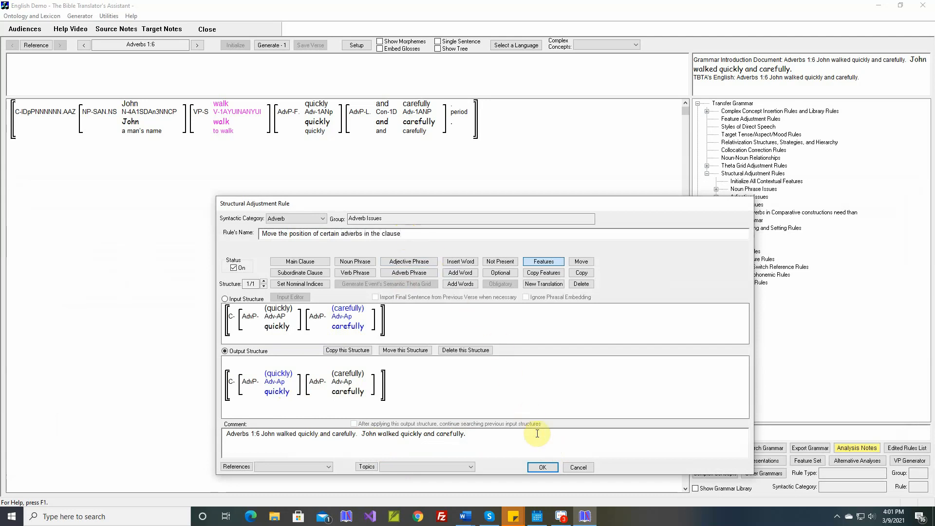
{"action": "left_click", "coordinate": [548, 466]}
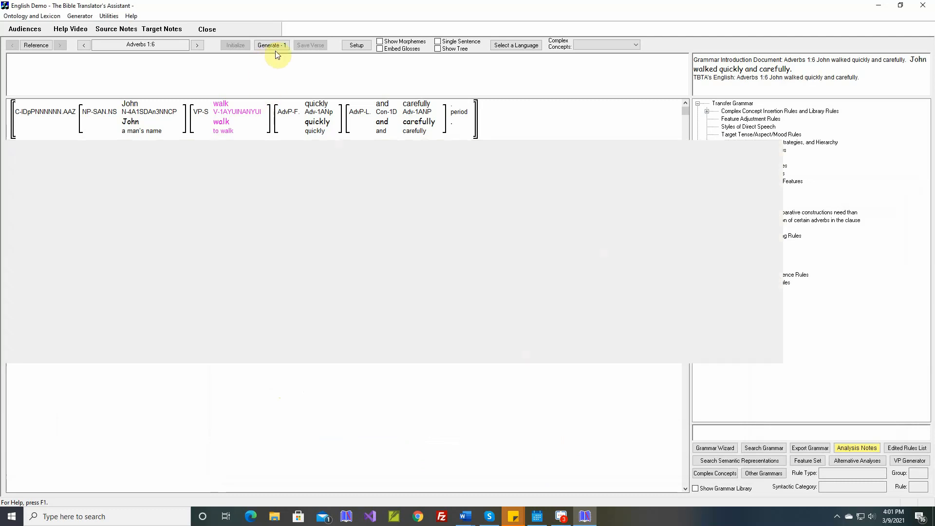
Generate and save verse Adverbs 1:6, and reopen the saved Adverbs text for comparison with the Word document.
{"action": "left_click", "coordinate": [275, 46]}
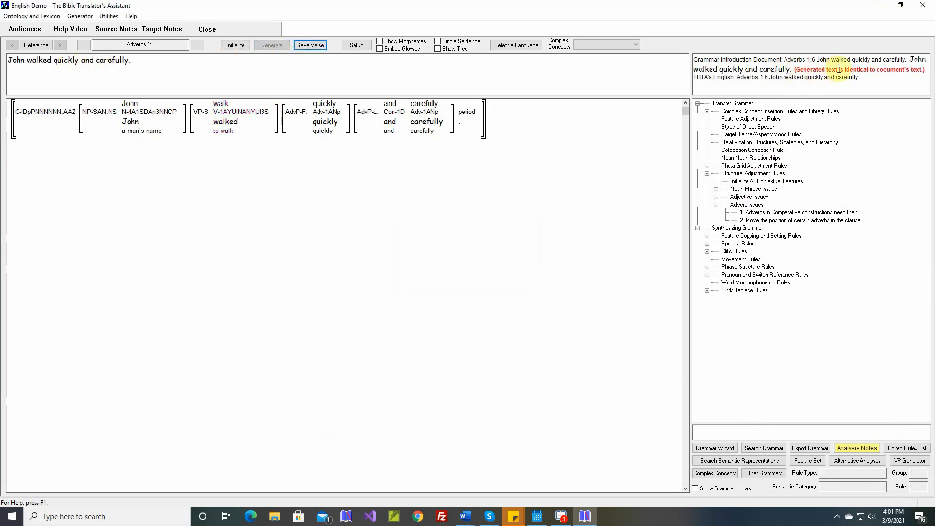
{"action": "left_click", "coordinate": [308, 44]}
{"action": "left_click", "coordinate": [81, 16]}
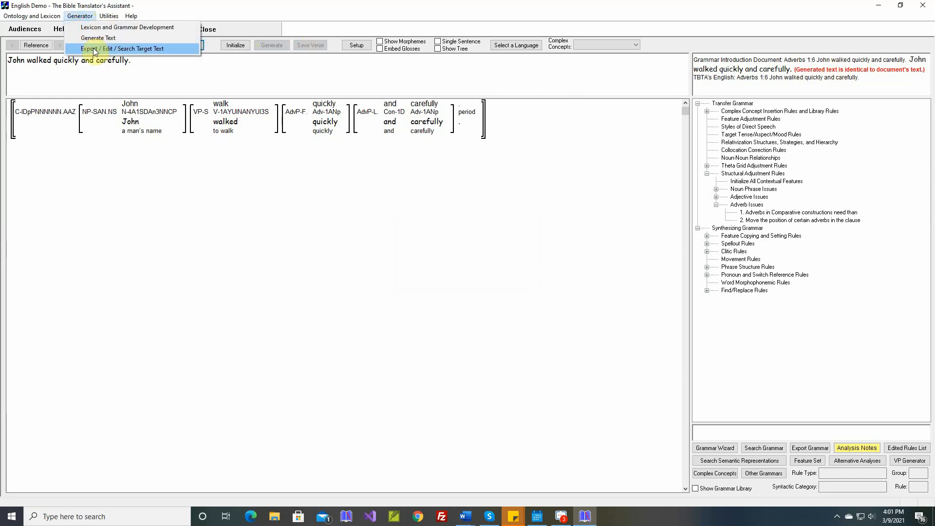
{"action": "left_click", "coordinate": [90, 46]}
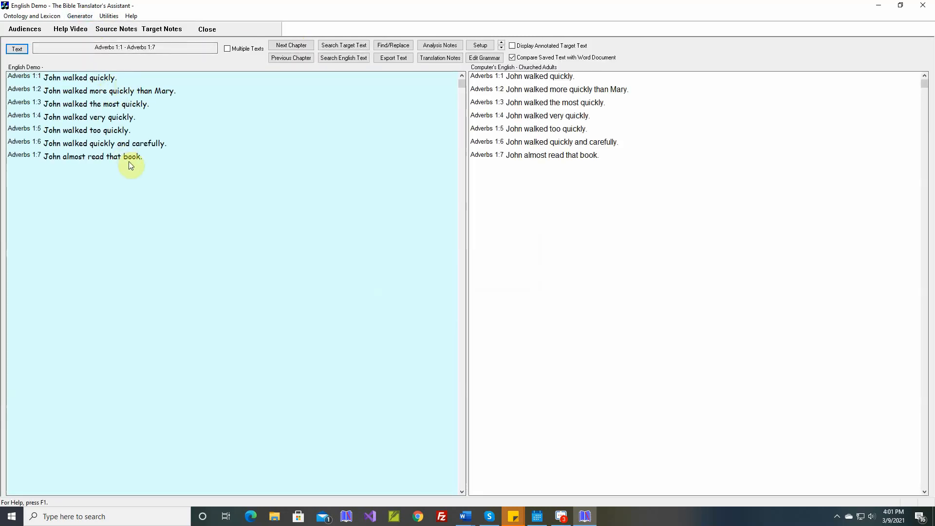